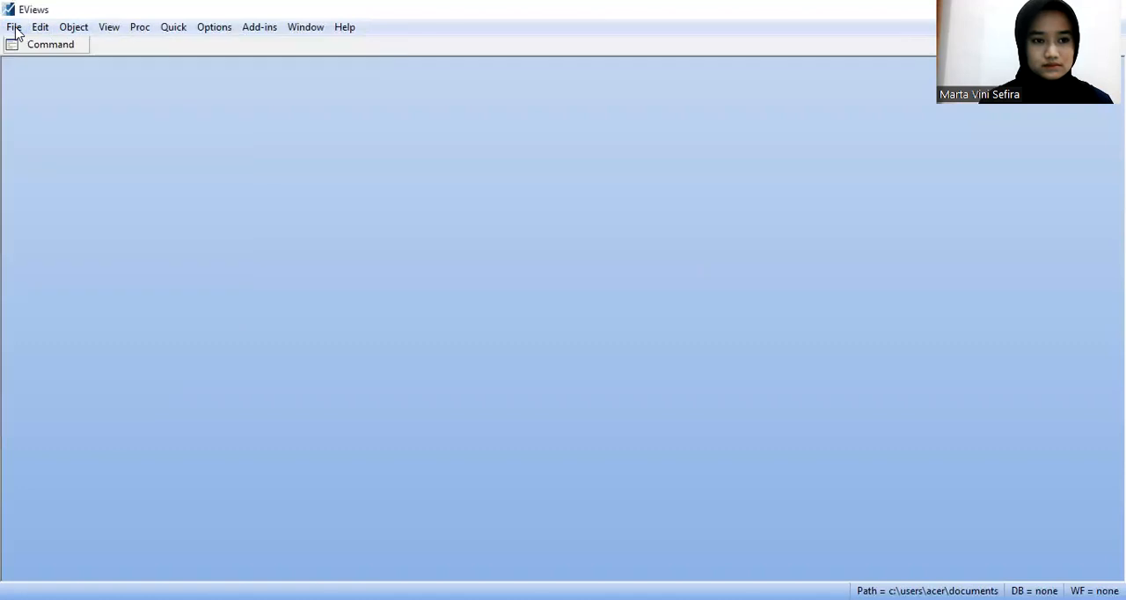
Step: Create a new unstructured/undated workfile with 526 observations and reposition its window
left_click(5, 29)
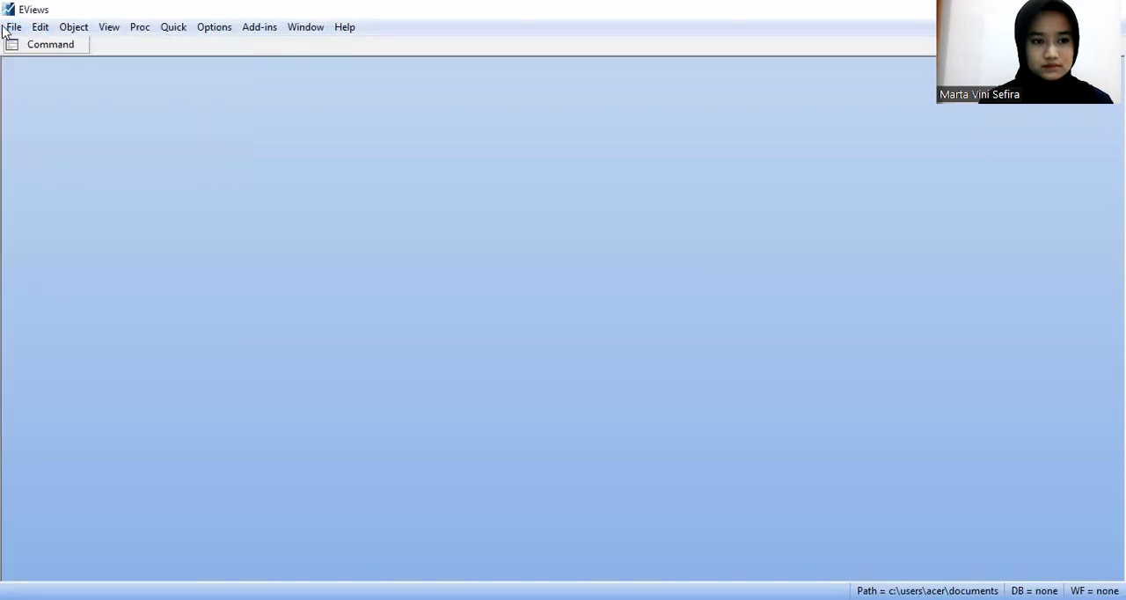
left_click(4, 29)
mouse_move(20, 45)
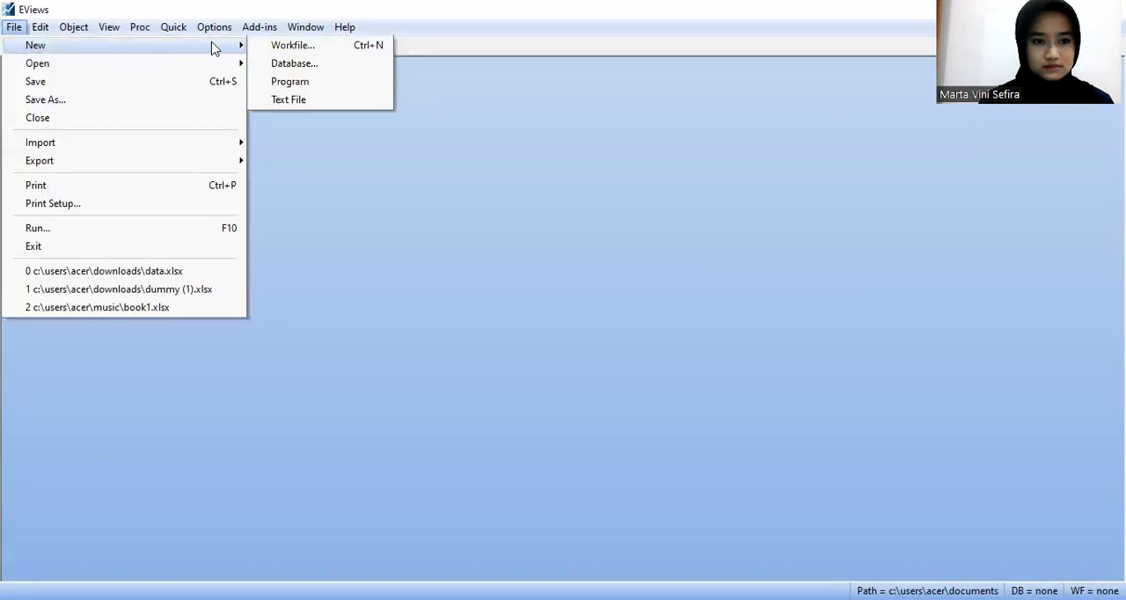
left_click(291, 46)
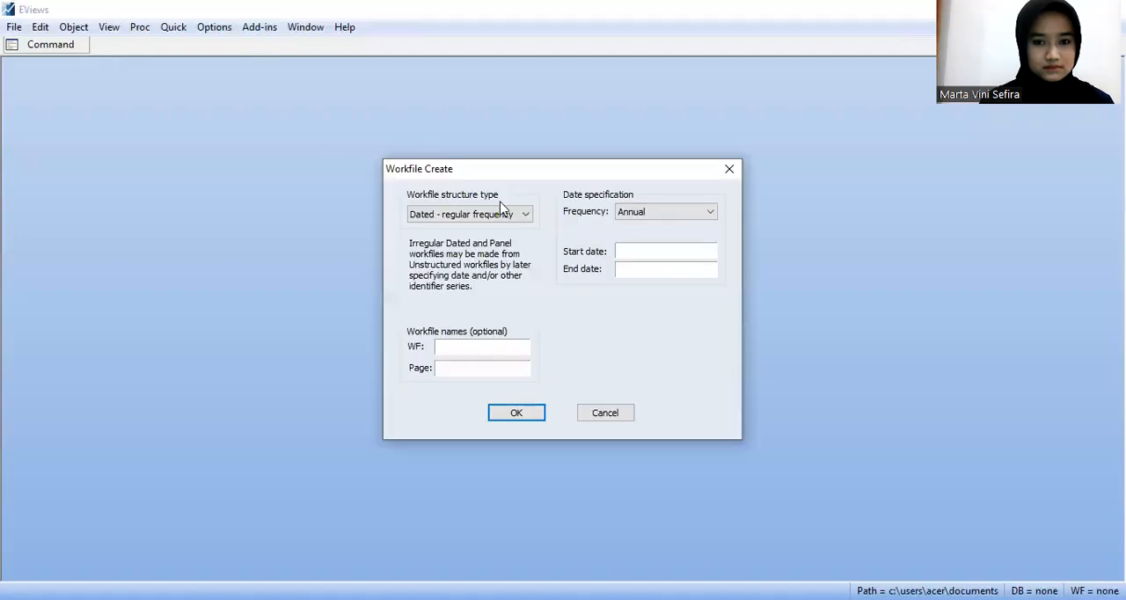
left_click(514, 219)
left_click(503, 226)
left_click(659, 215)
type("526")
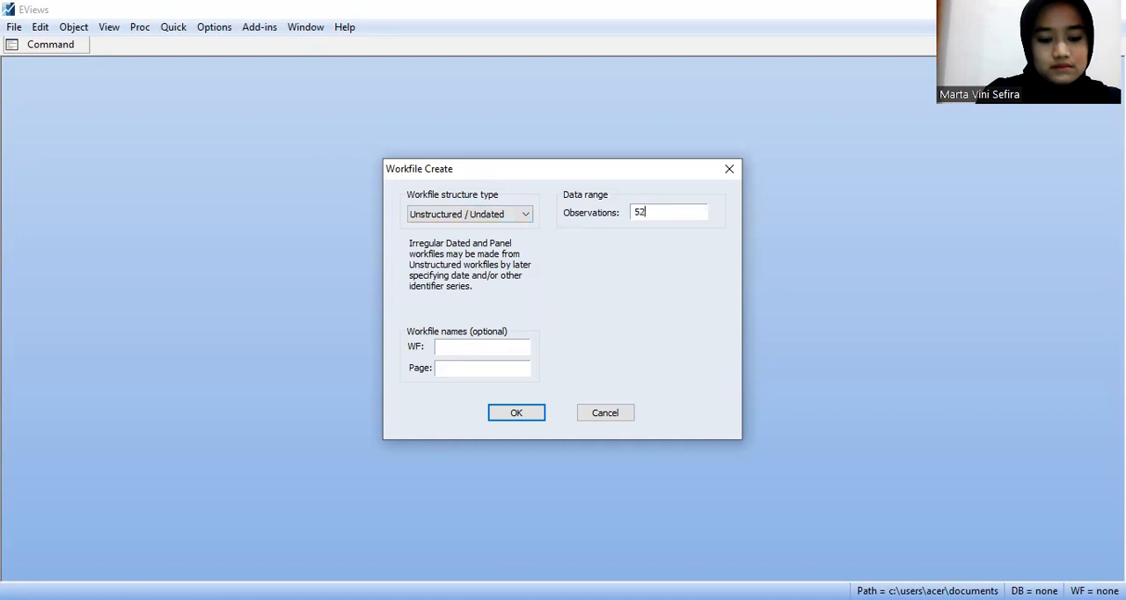
left_click(519, 414)
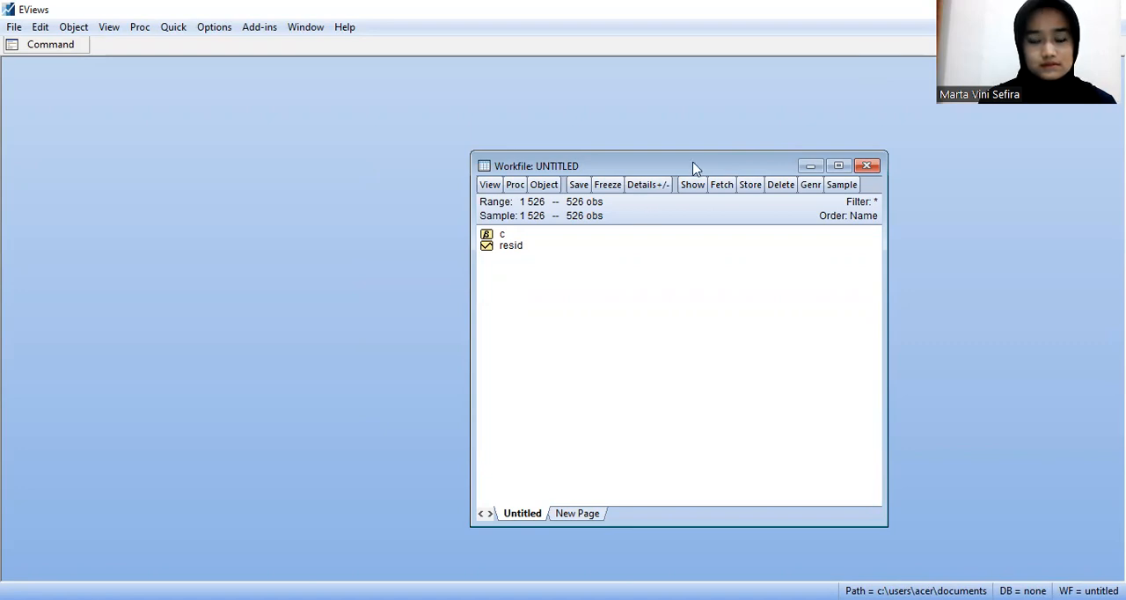
left_click_drag(692, 167, 513, 88)
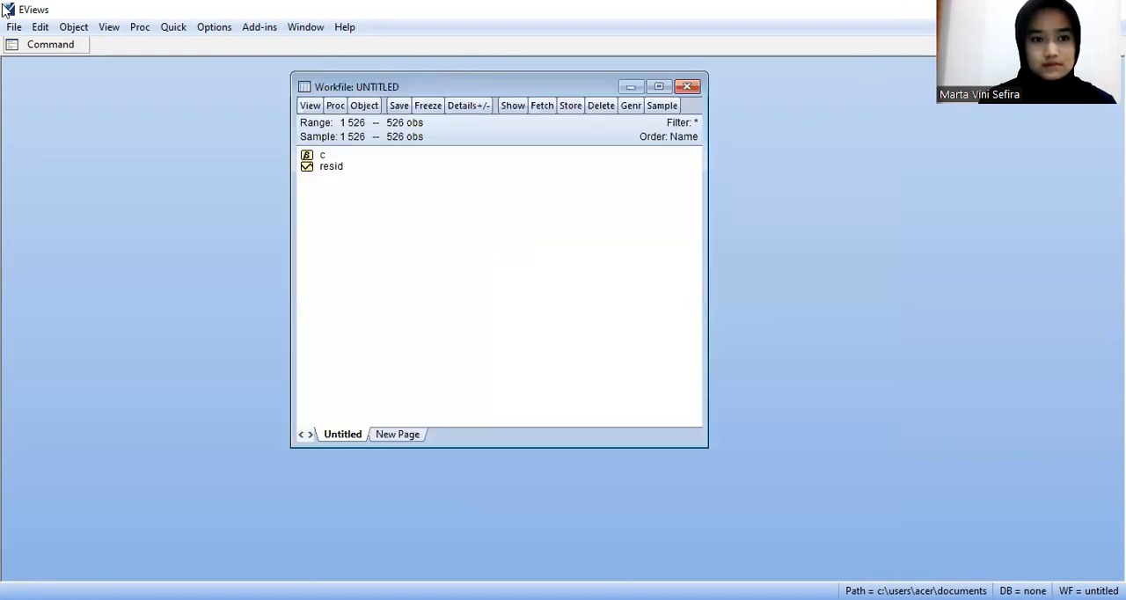
Step: Open the Excel file Data from the Quick access recent files as a foreign data workfile
left_click(17, 27)
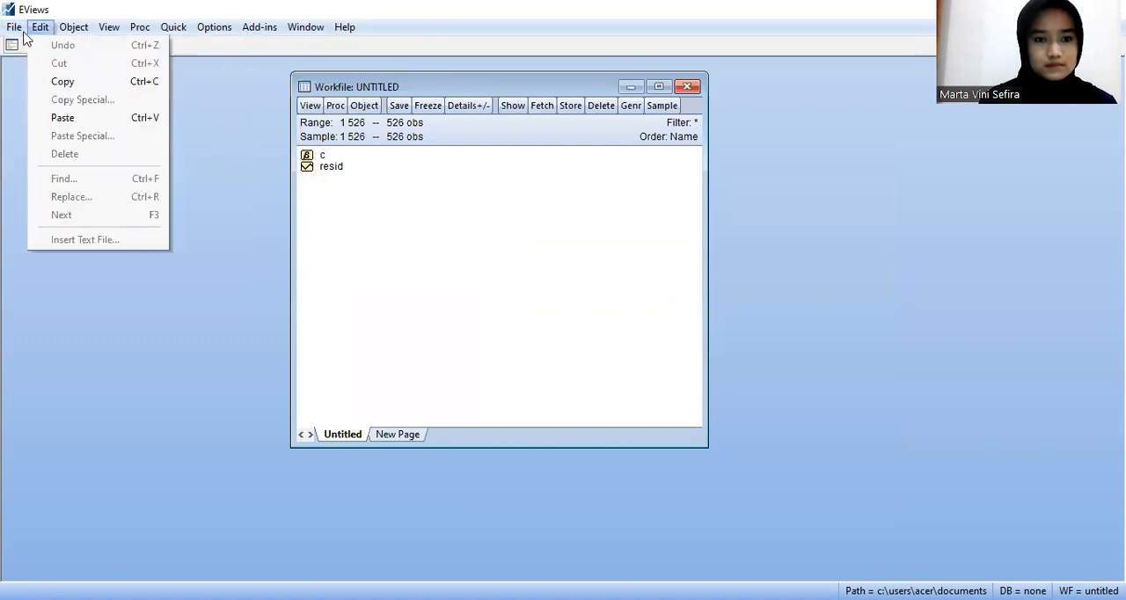
mouse_move(40, 63)
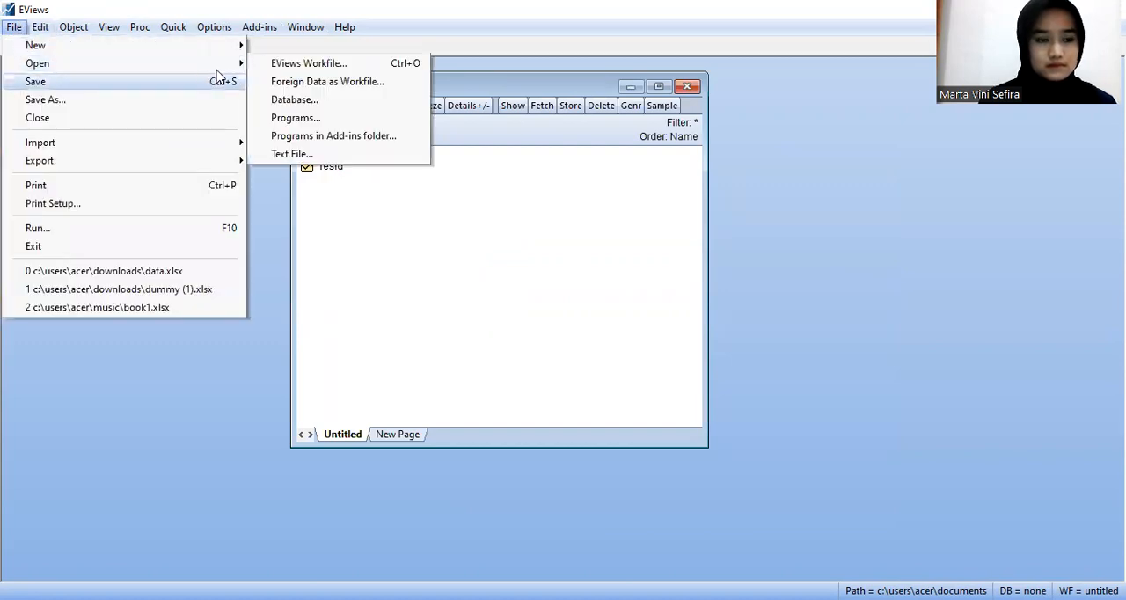
left_click(284, 82)
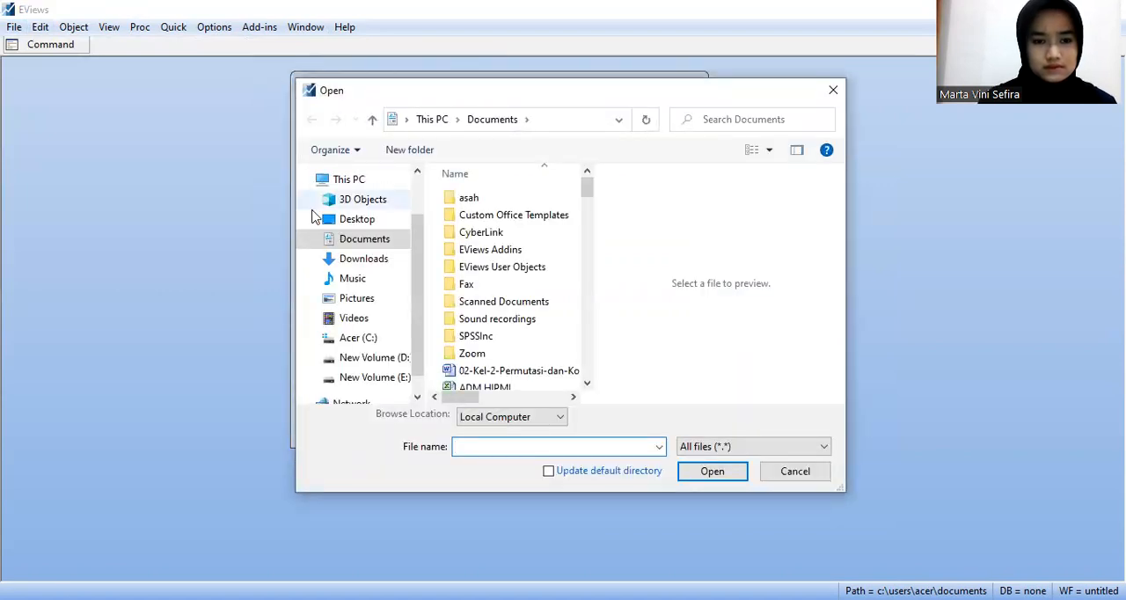
scroll(420, 274, "up", 1)
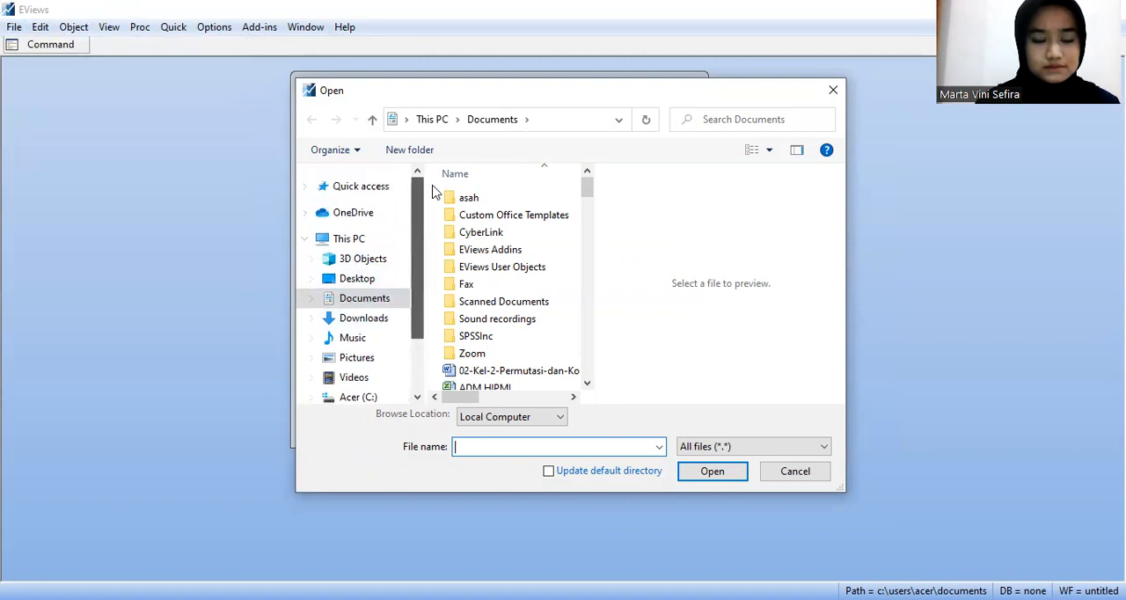
left_click(387, 186)
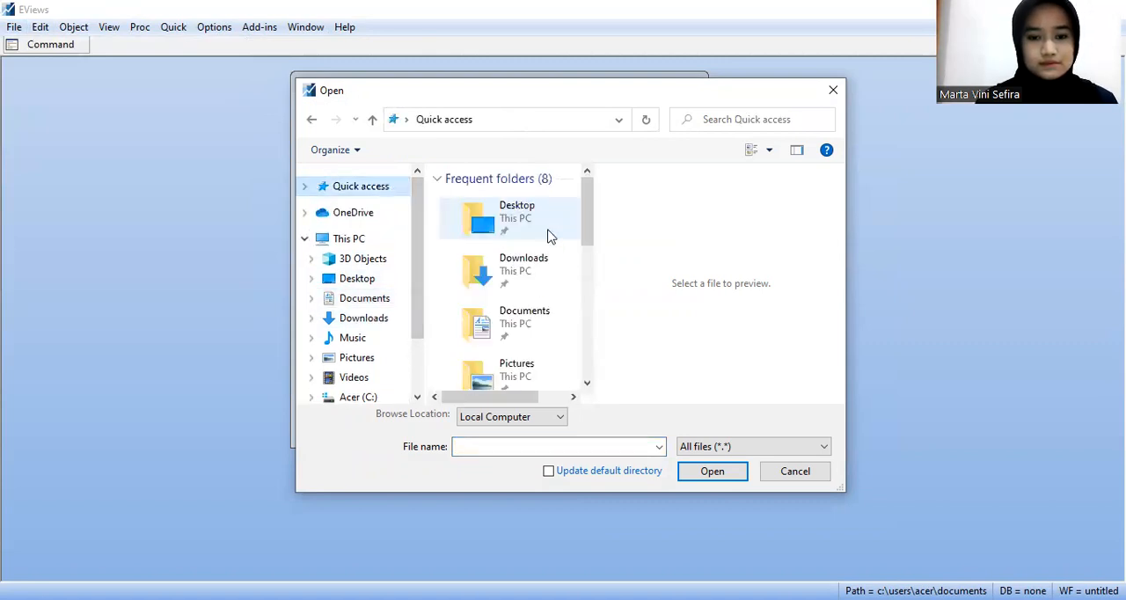
left_click_drag(582, 226, 575, 279)
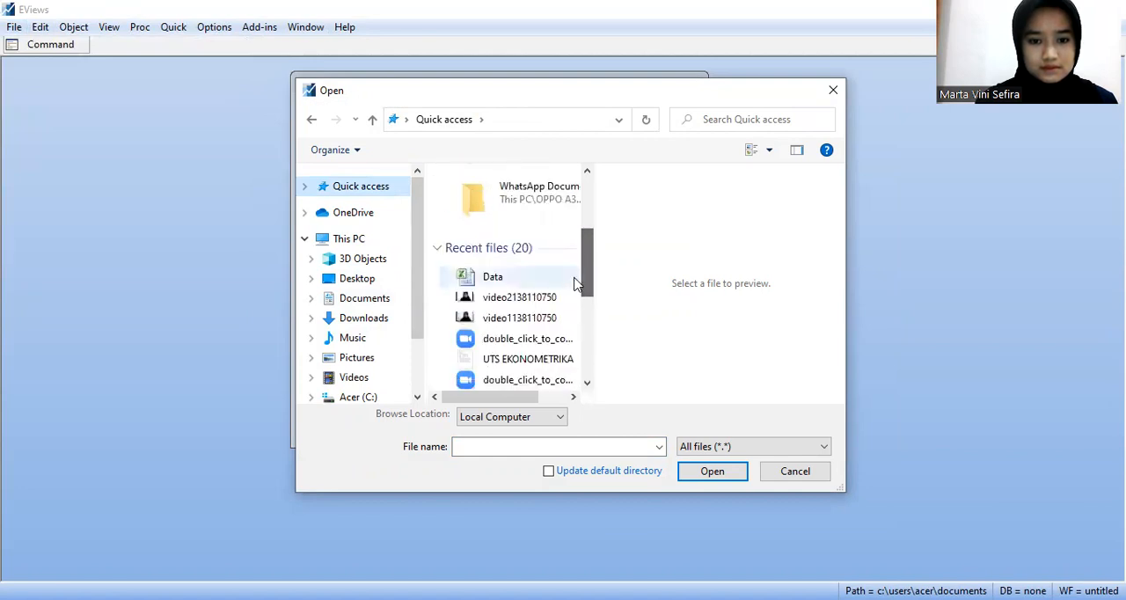
left_click(474, 280)
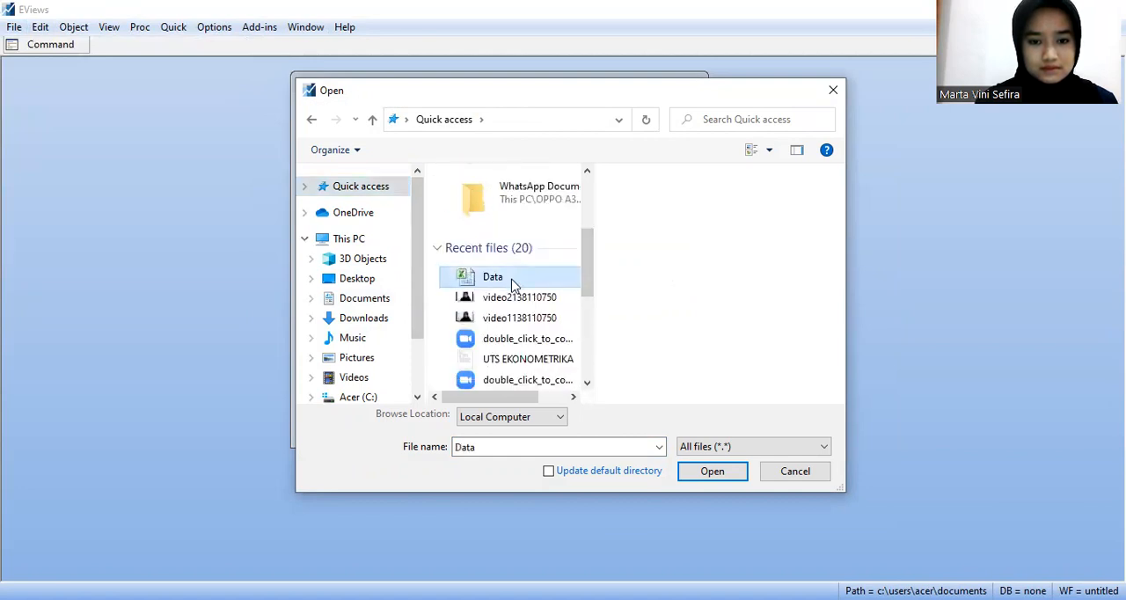
left_click(712, 472)
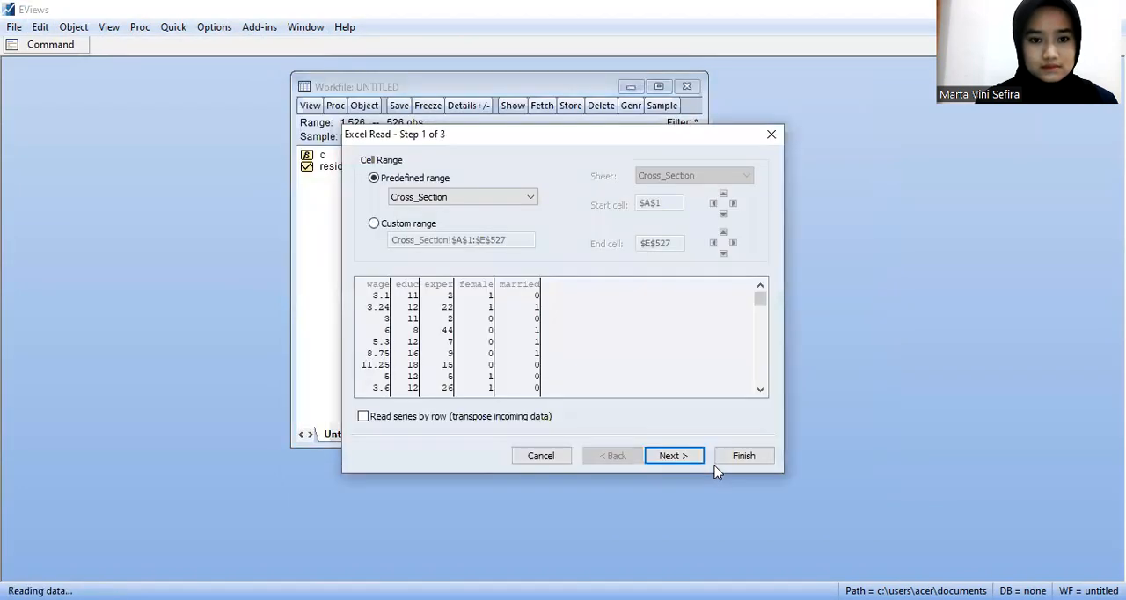
Step: Import the Cross_Section range into a new unstructured/undated workfile without linking the series to the external source
left_click(691, 456)
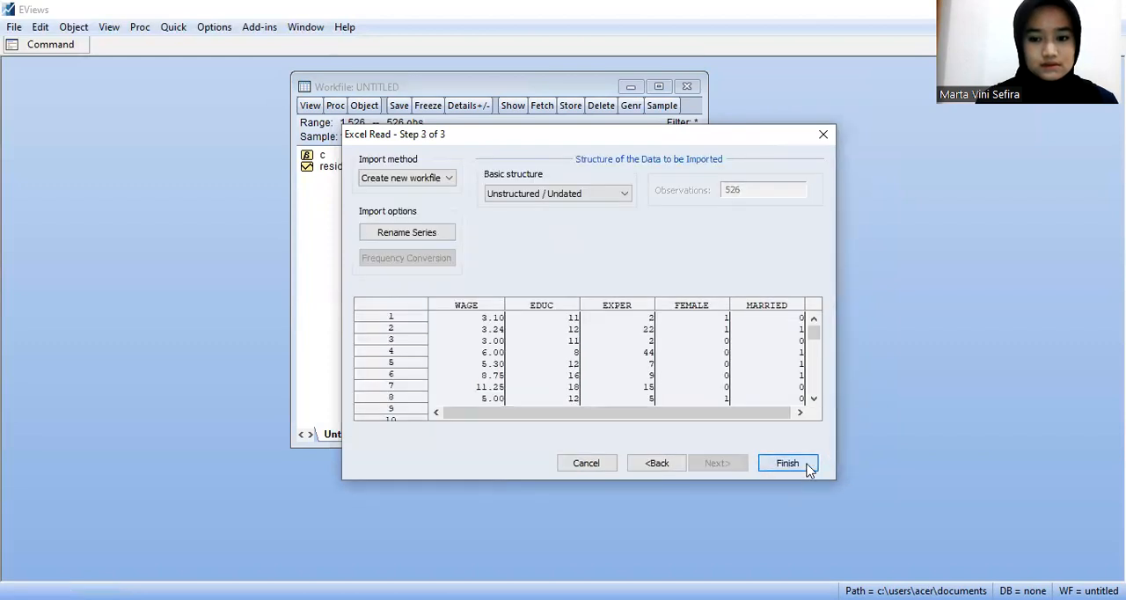
left_click(787, 463)
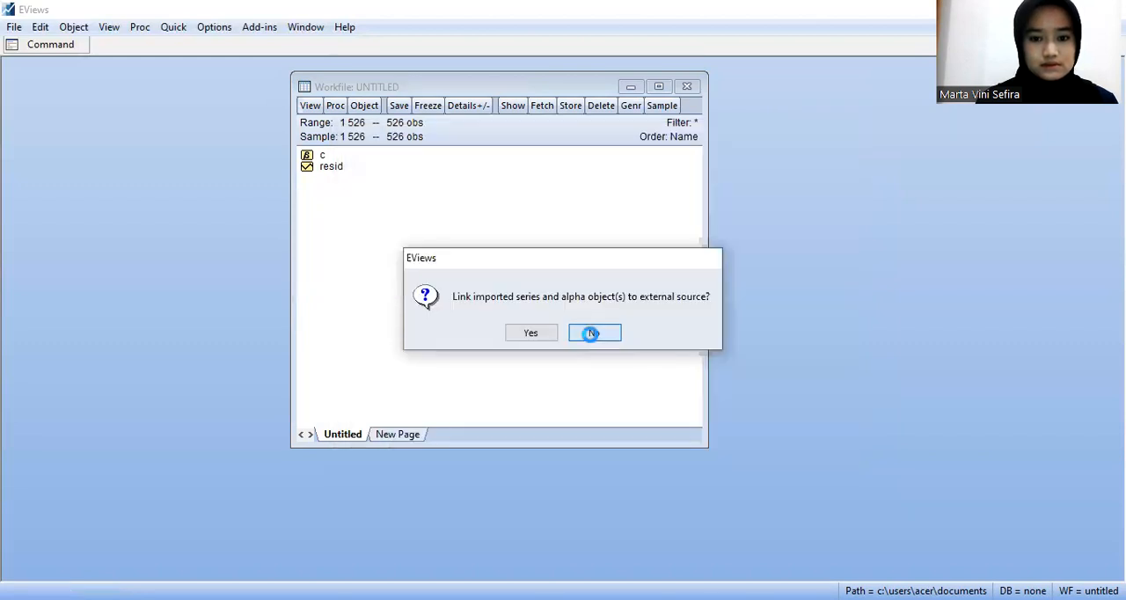
left_click(592, 333)
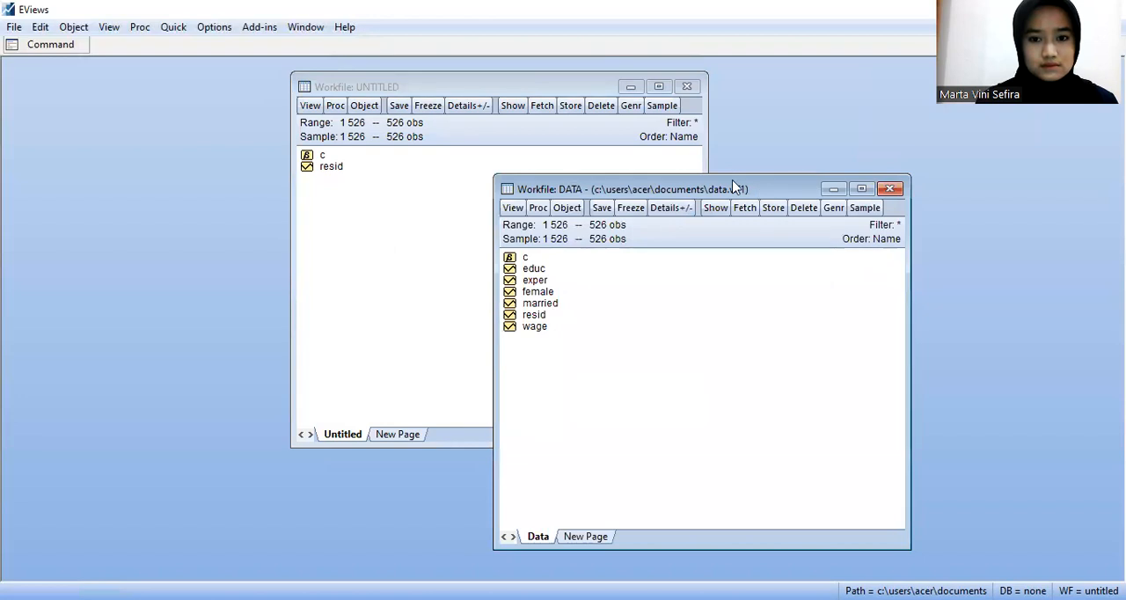
left_click_drag(732, 188, 549, 82)
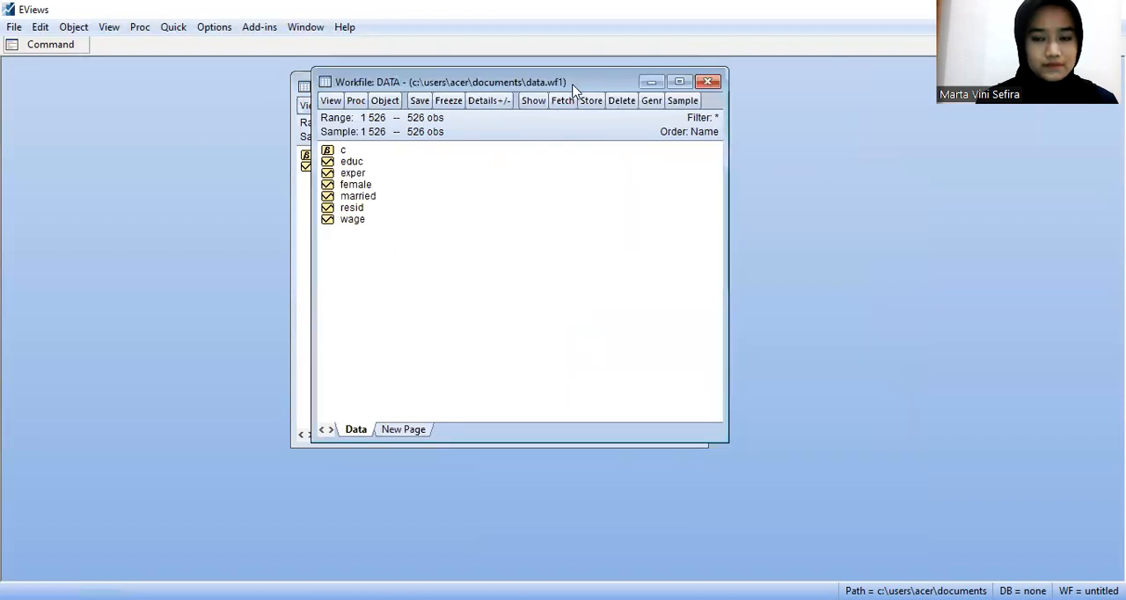
Step: Select the educ, exper, female, married and wage series and estimate the least squares equation "wage c educ" over sample 1 526
left_click(348, 163)
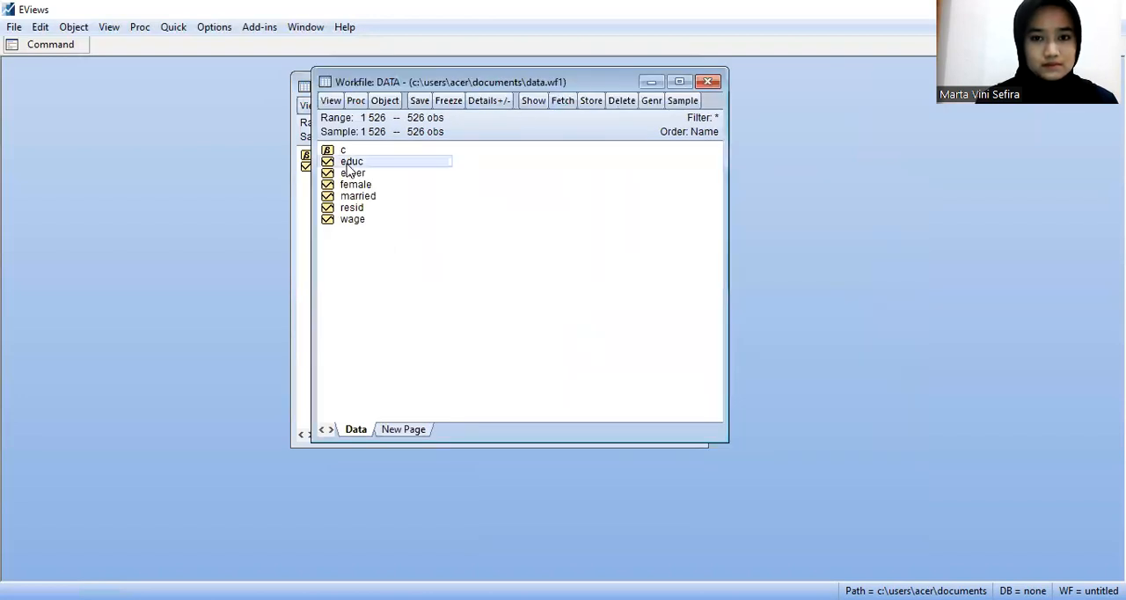
key("shift+End")
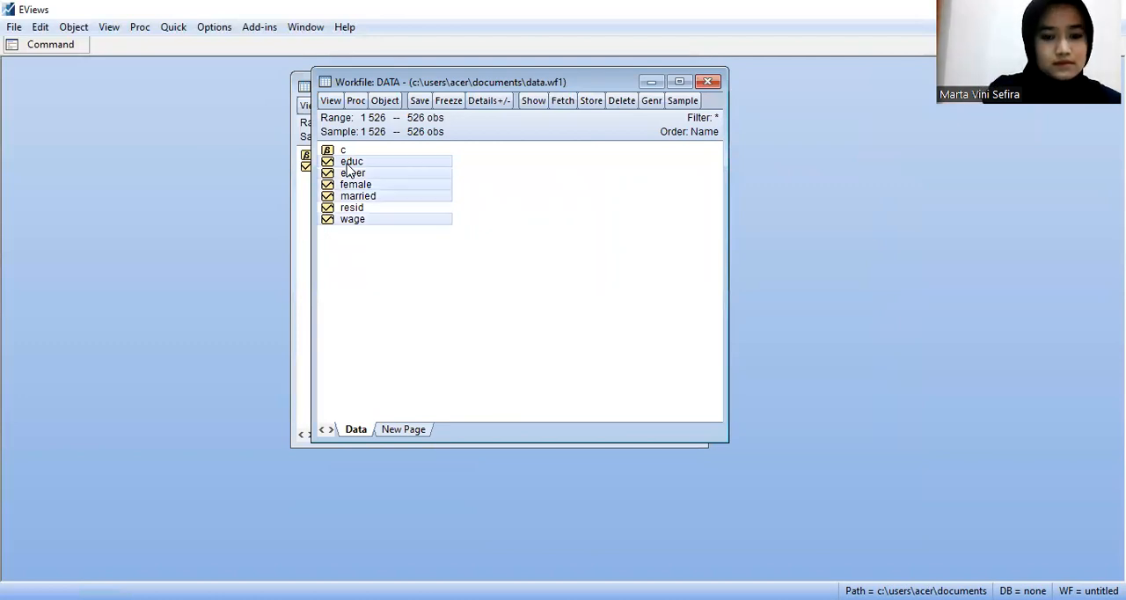
left_click(175, 29)
left_click(188, 180)
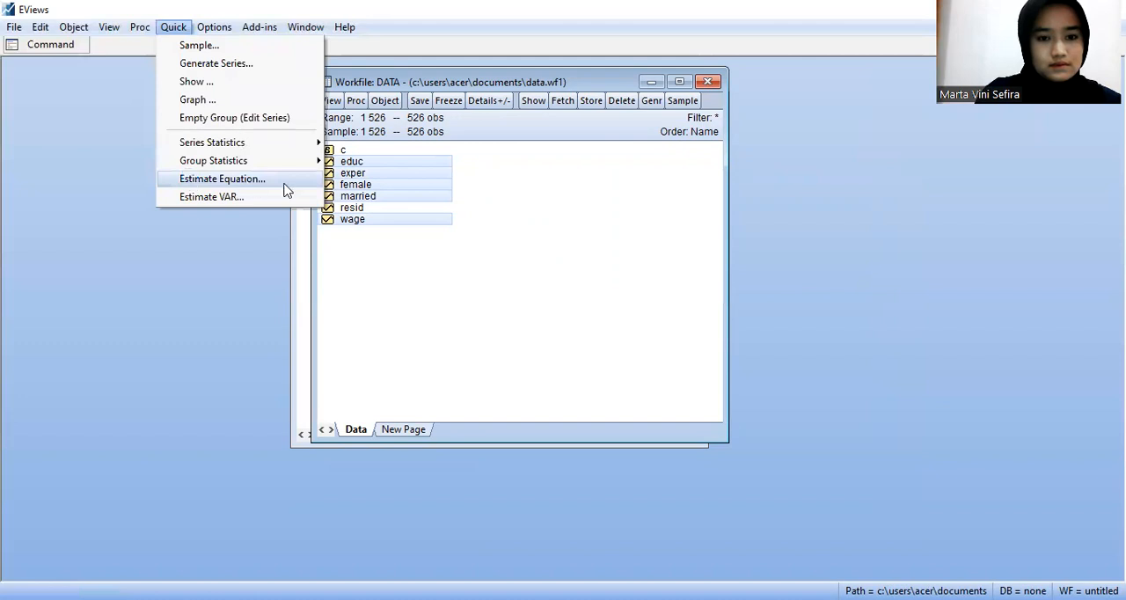
type("wa")
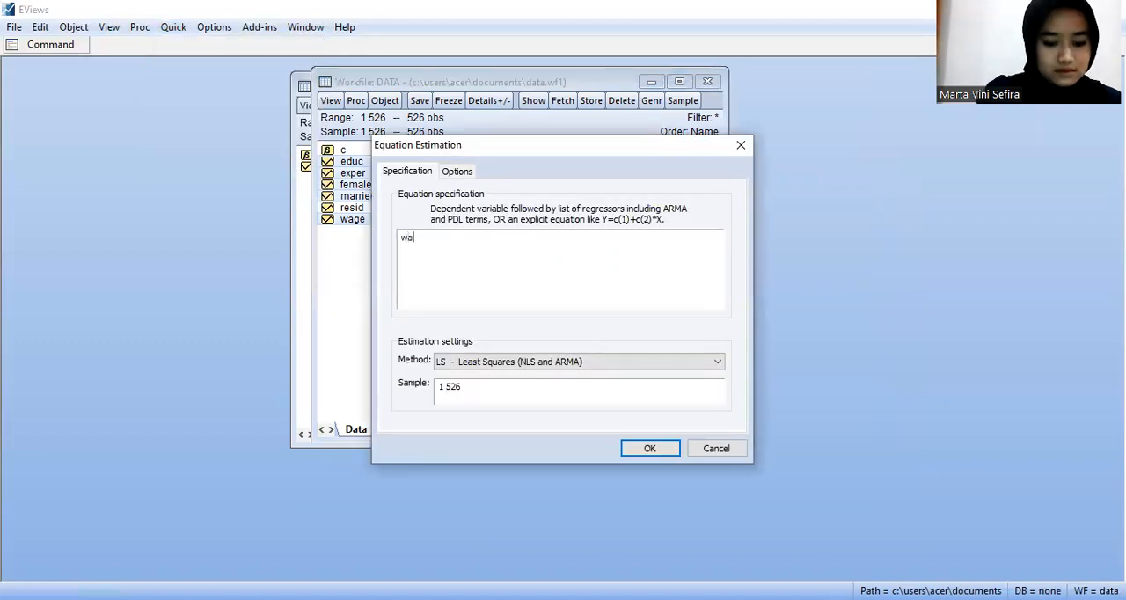
type("ge")
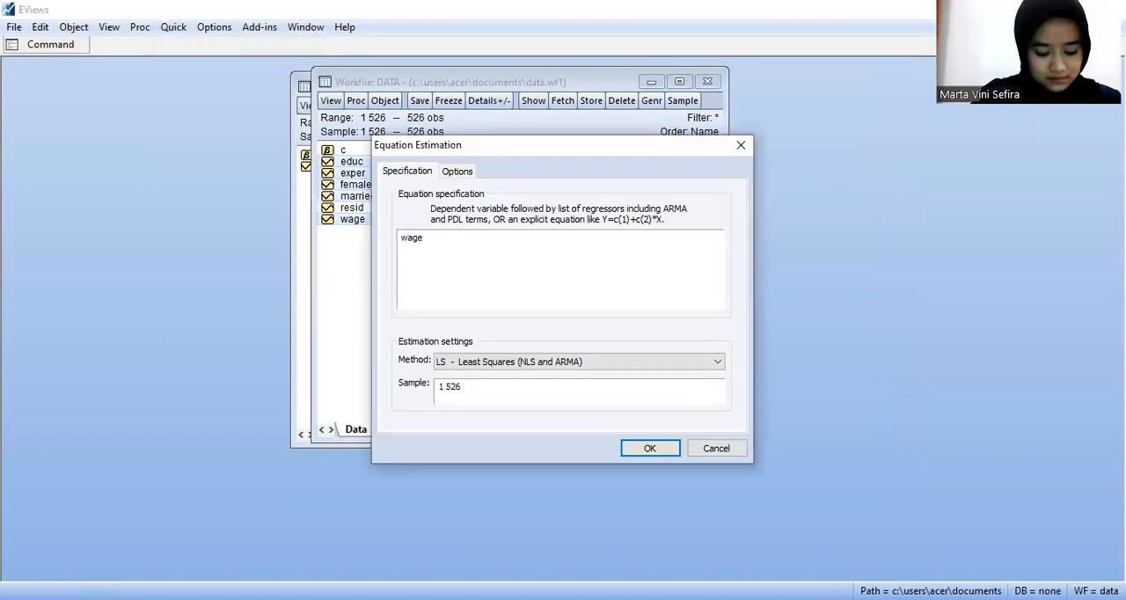
type(" c educ")
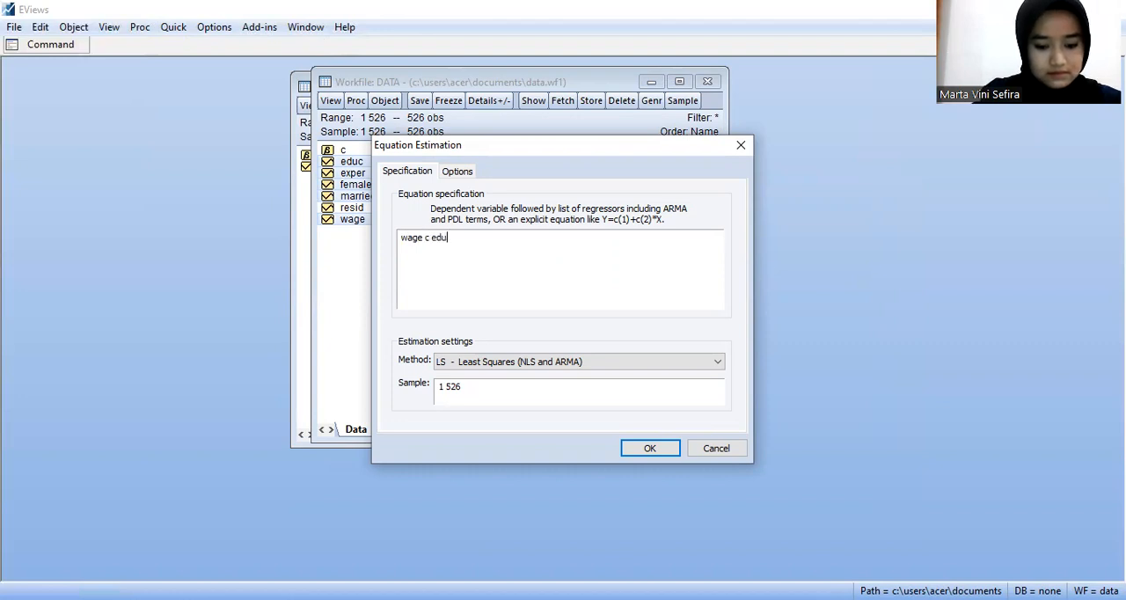
left_click(645, 455)
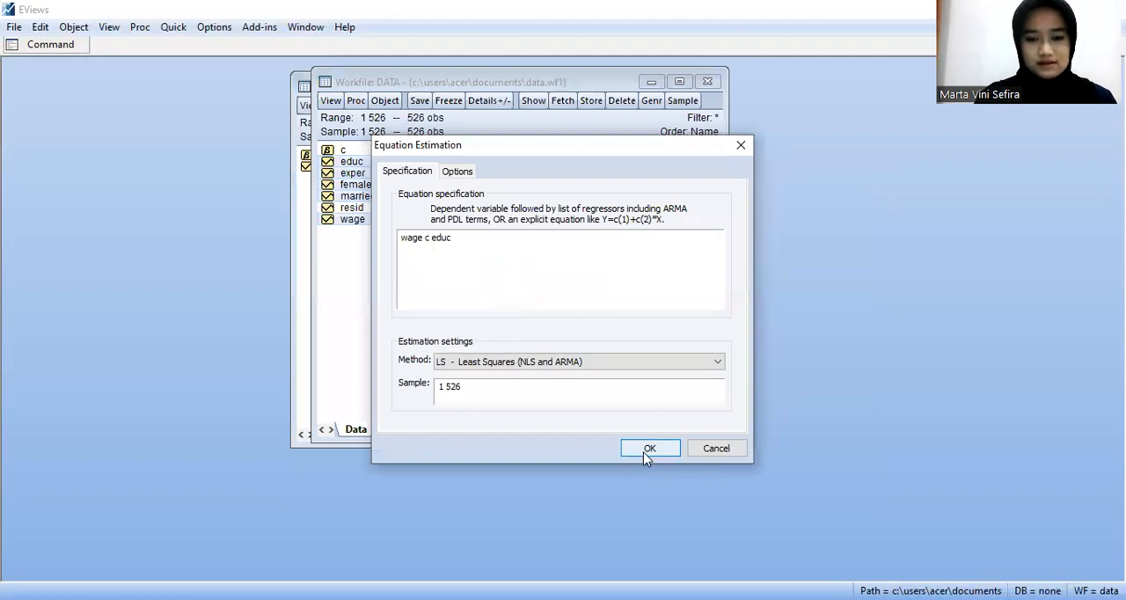
left_click(647, 453)
left_click_drag(745, 203, 666, 86)
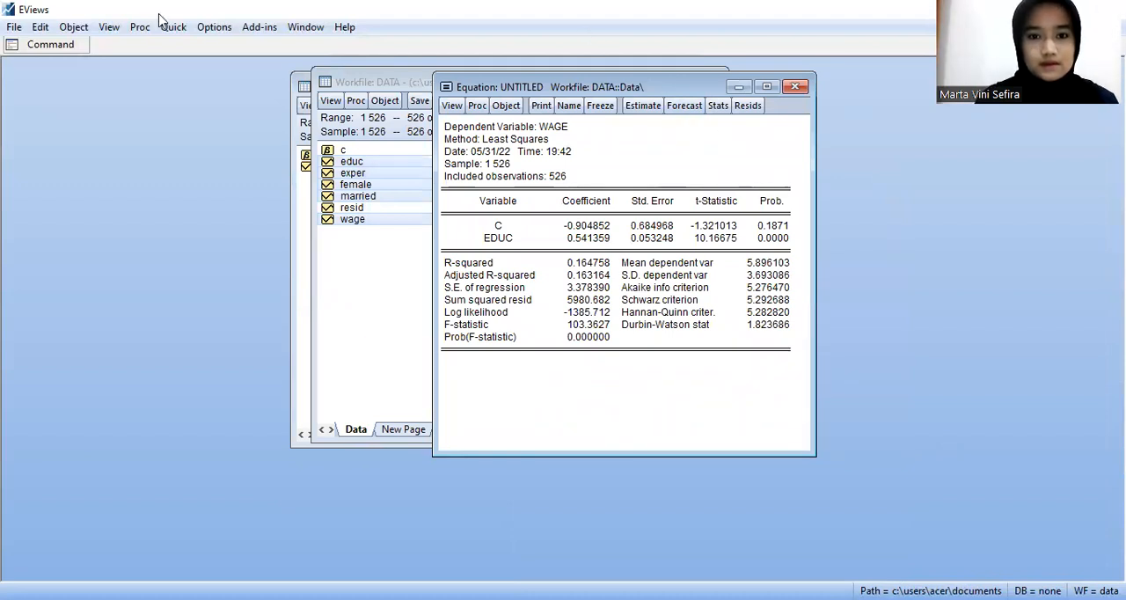
key("alt+Tab")
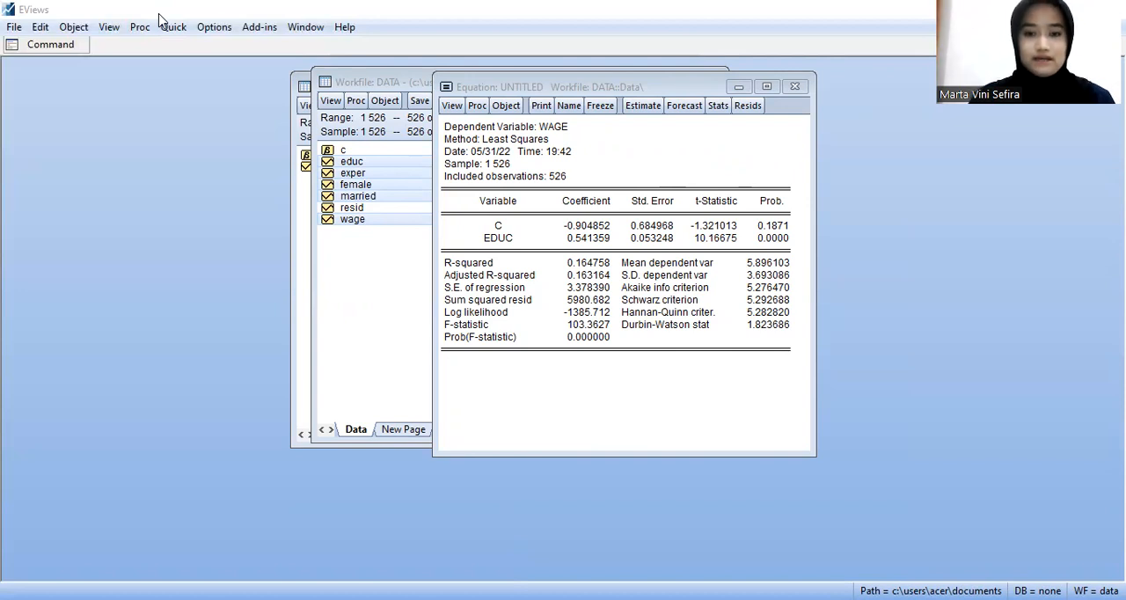
Step: Freeze the regression output as a table and name it jawaban1
left_click(598, 105)
left_click(675, 253)
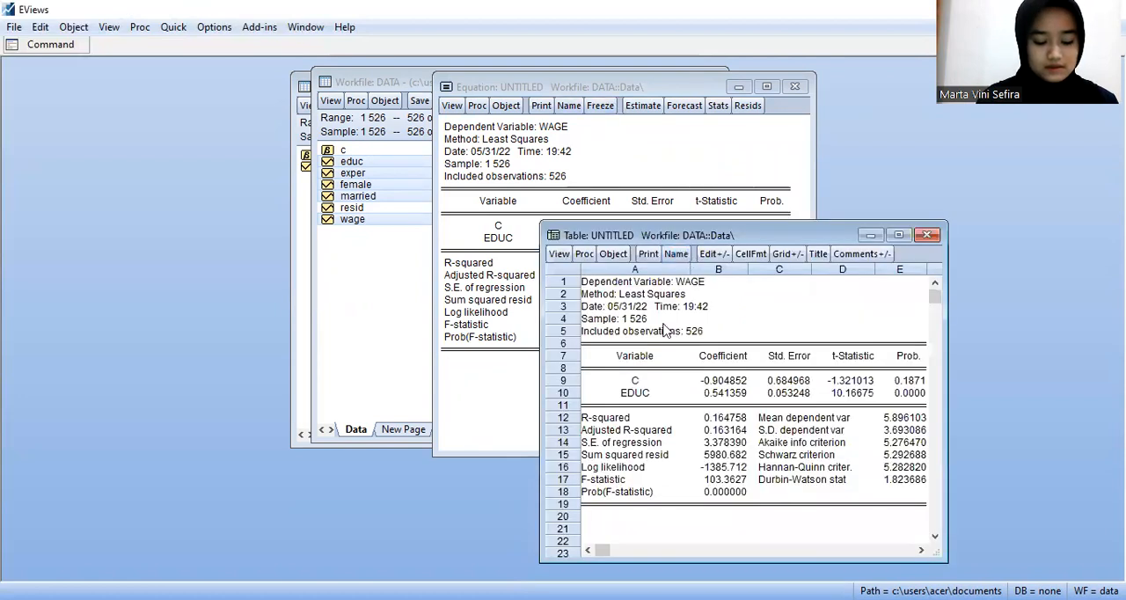
type("table1")
key("BackSpace")
key("BackSpace")
key("BackSpace")
key("BackSpace")
key("BackSpace")
key("BackSpace")
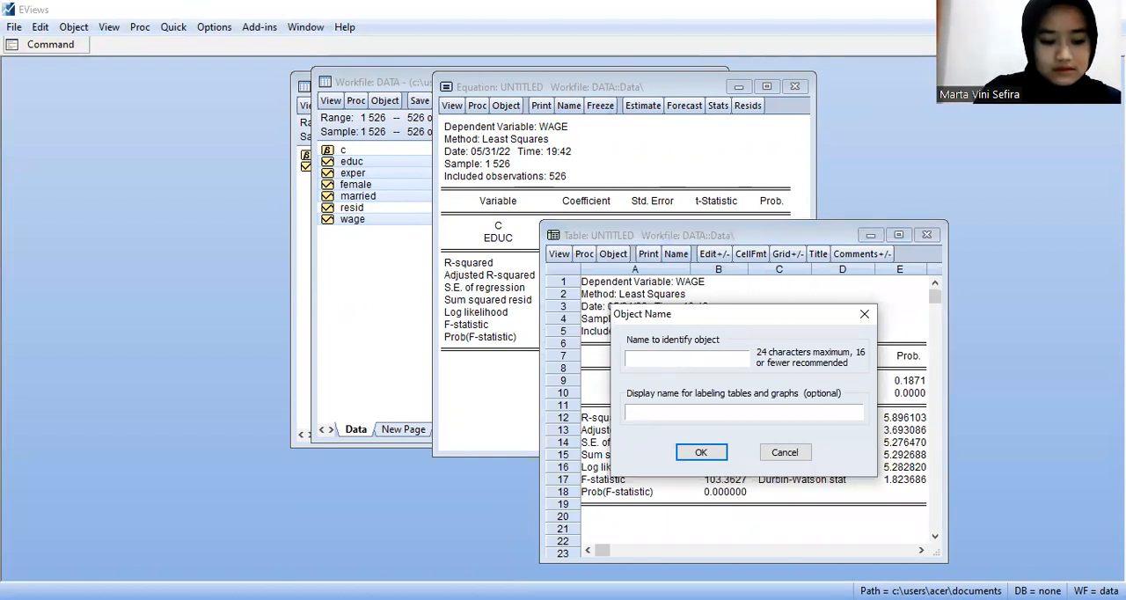
type("jawaban1")
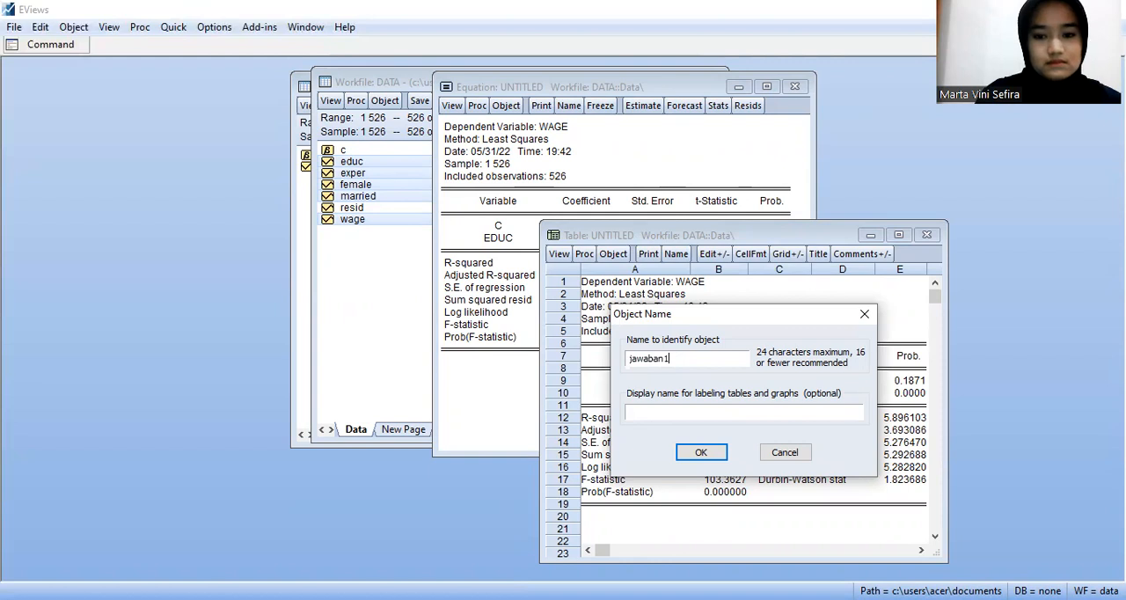
left_click(701, 452)
Step: Close the frozen table and delete the untitled equation of wage on educ
left_click(926, 236)
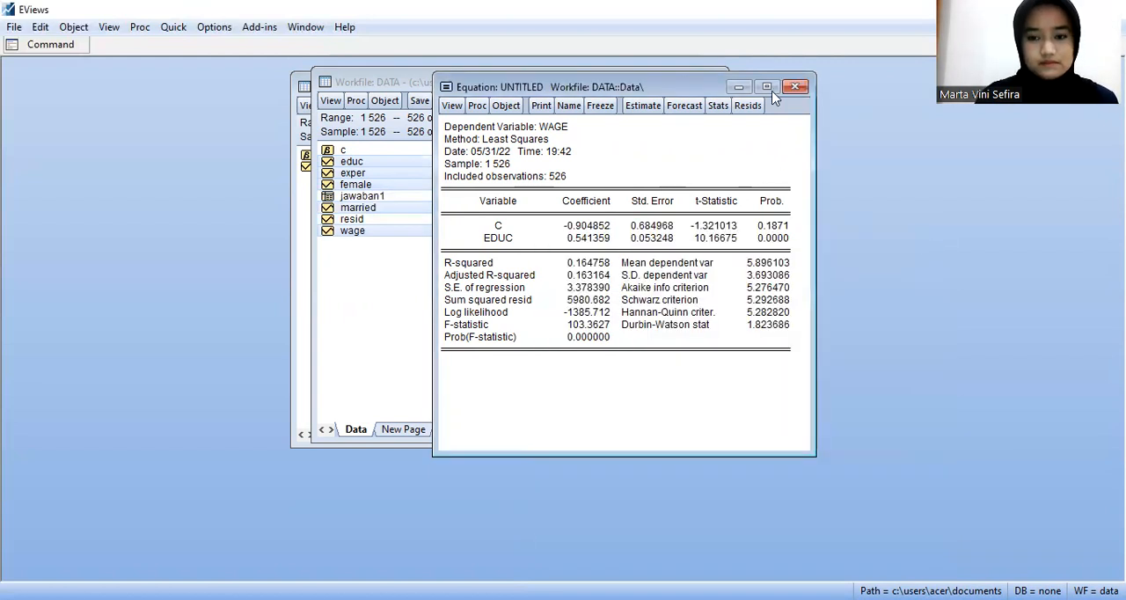
left_click(794, 87)
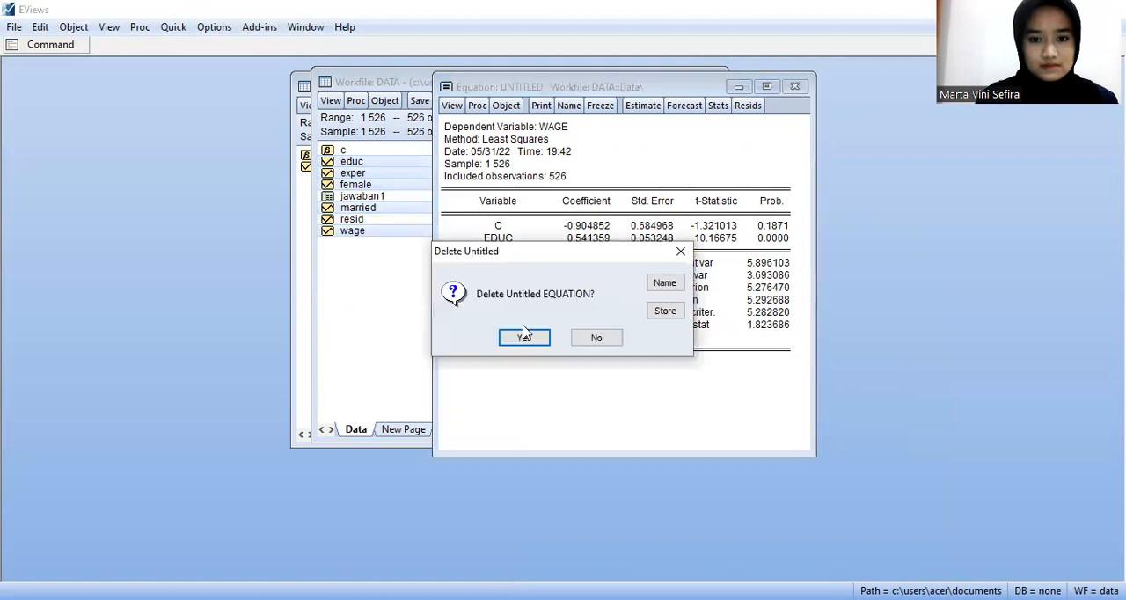
left_click(522, 341)
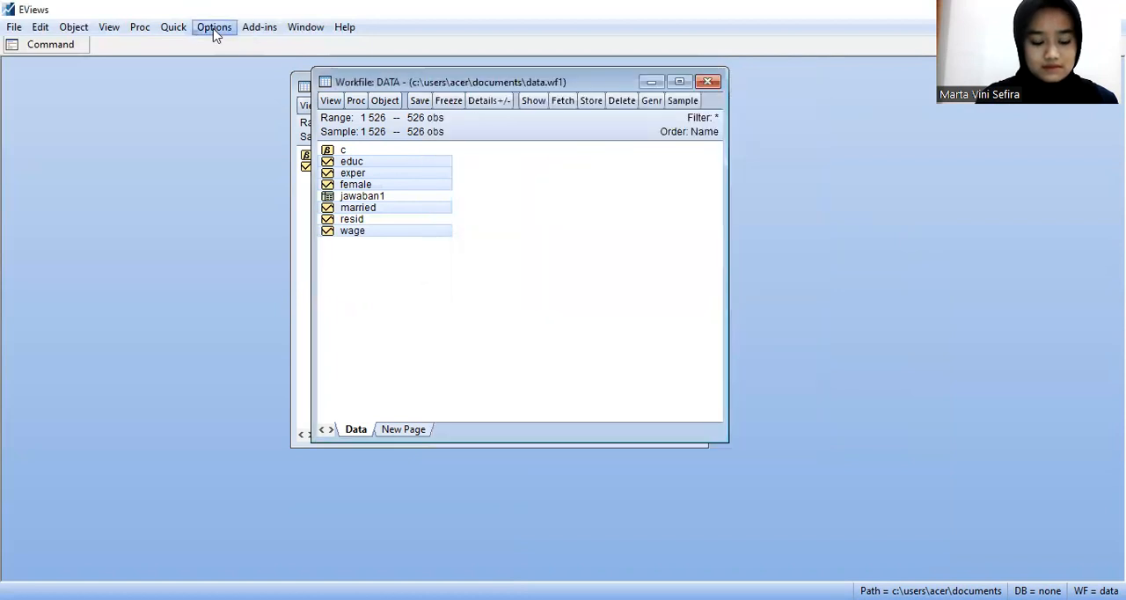
Step: Estimate the least squares equation "wage c educ exper" over sample 1 526 and move its output window beside the workfile's object list
left_click(175, 28)
left_click(204, 179)
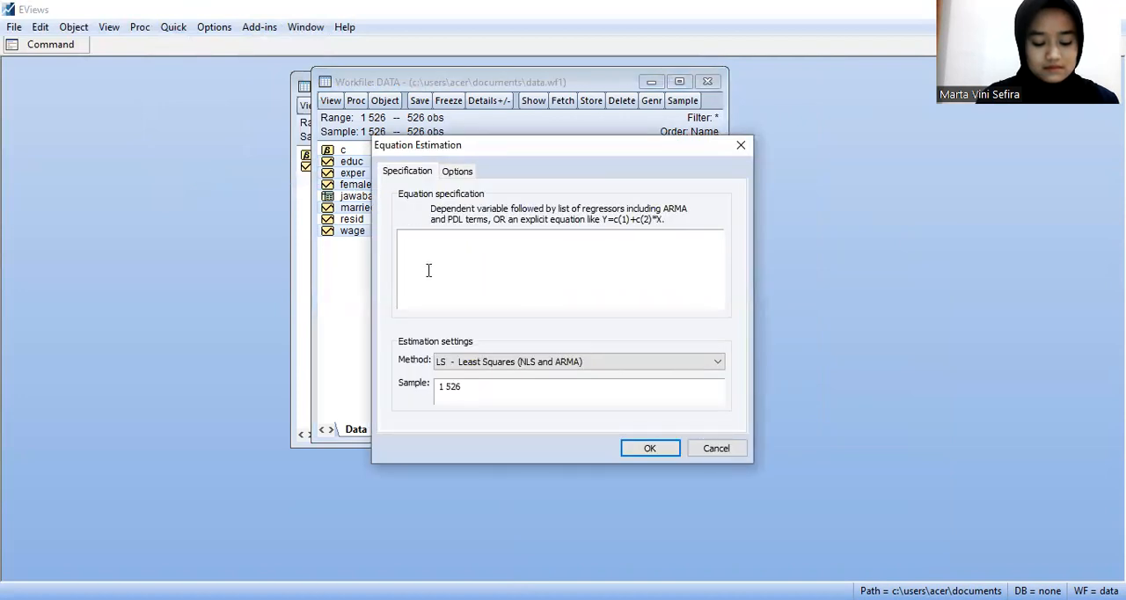
type("wage")
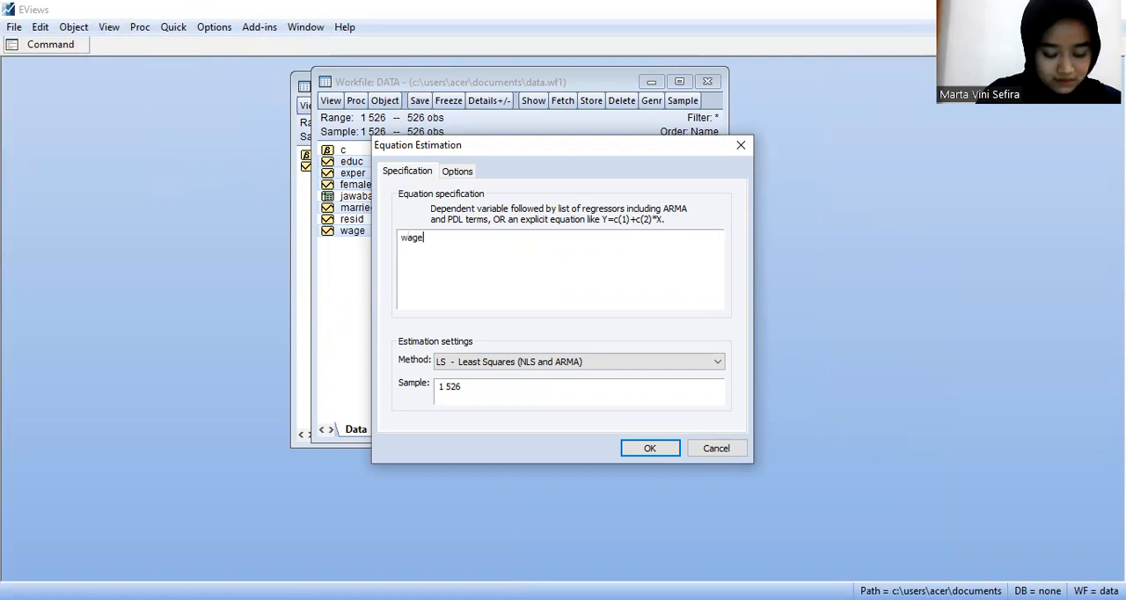
type("c ed")
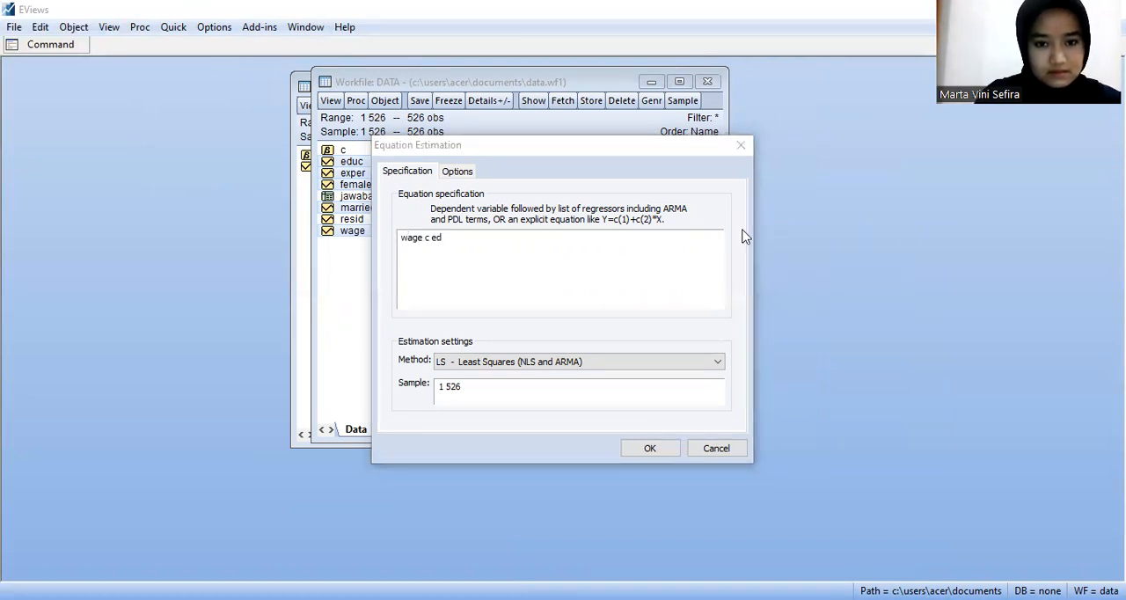
type("uc ")
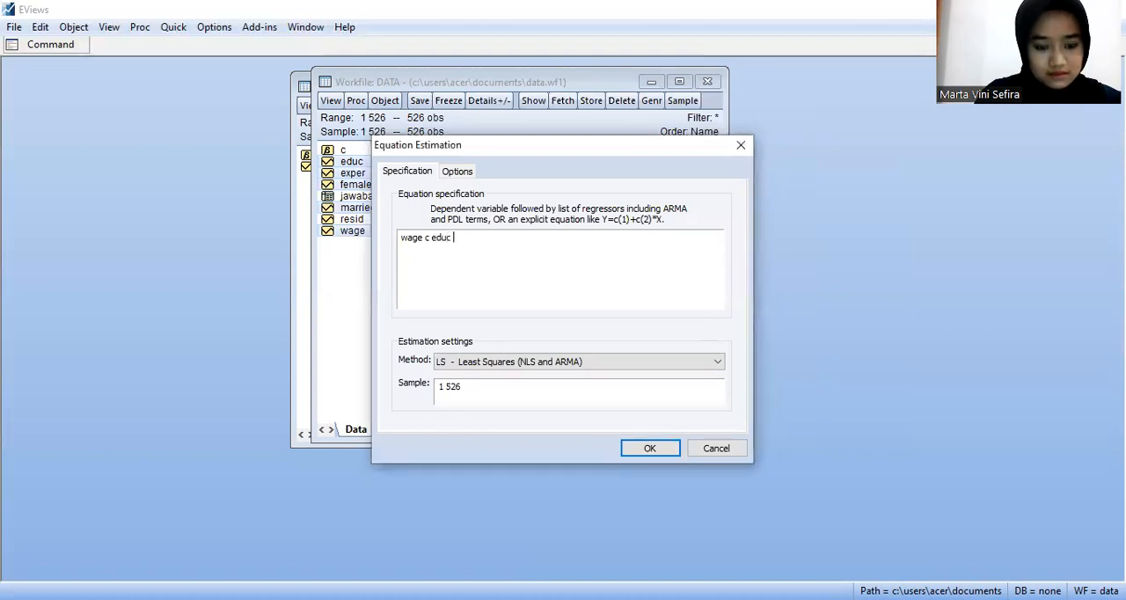
type("e")
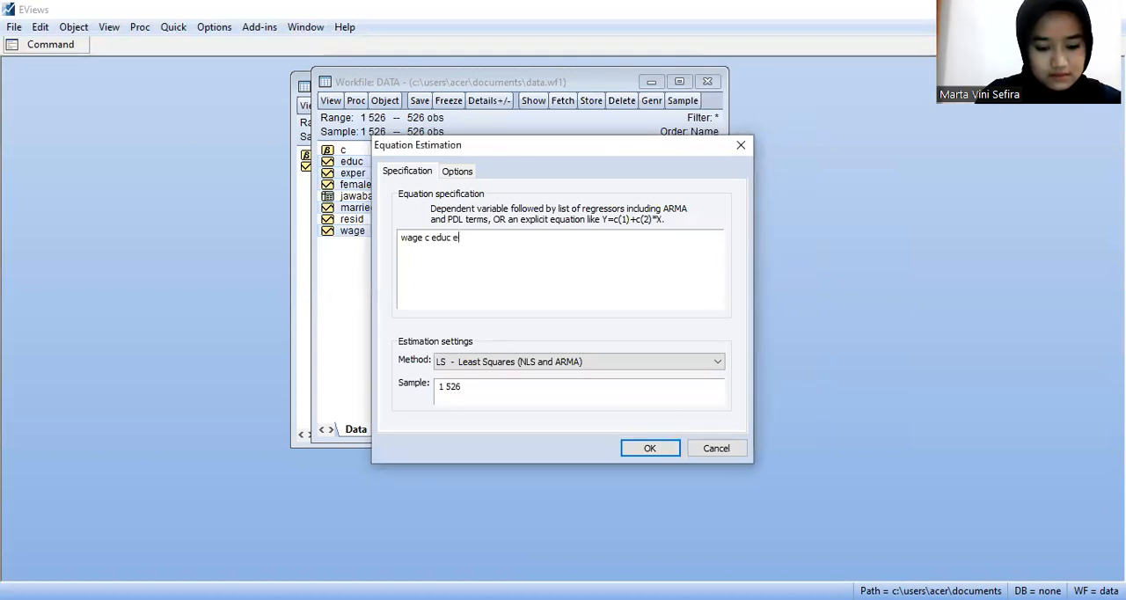
type("kper")
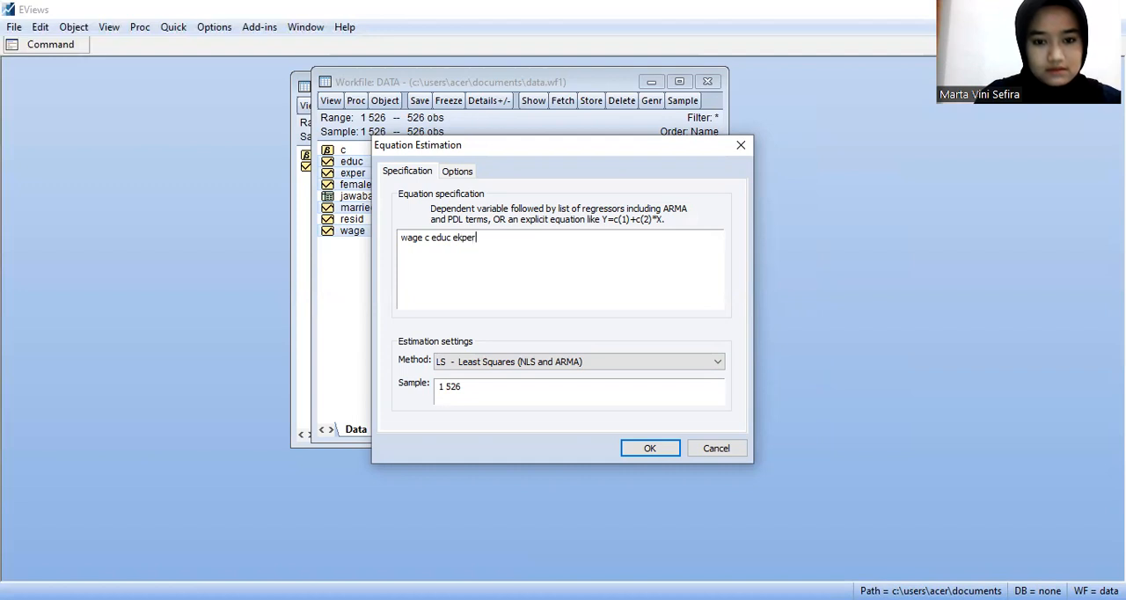
key("BackSpace")
key("BackSpace")
key("BackSpace")
key("BackSpace")
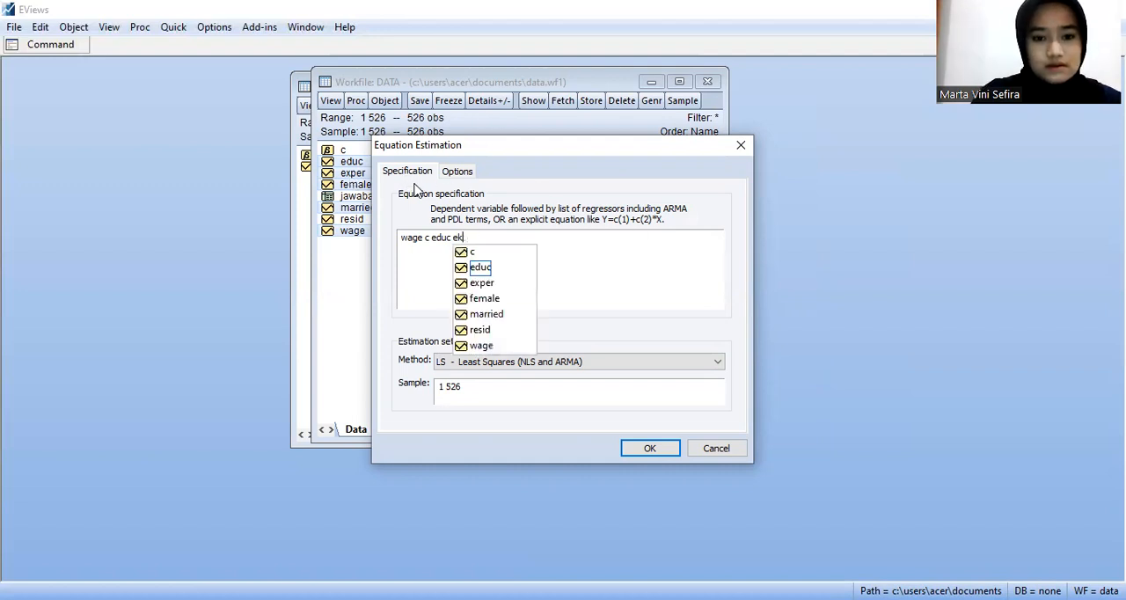
type("xpe")
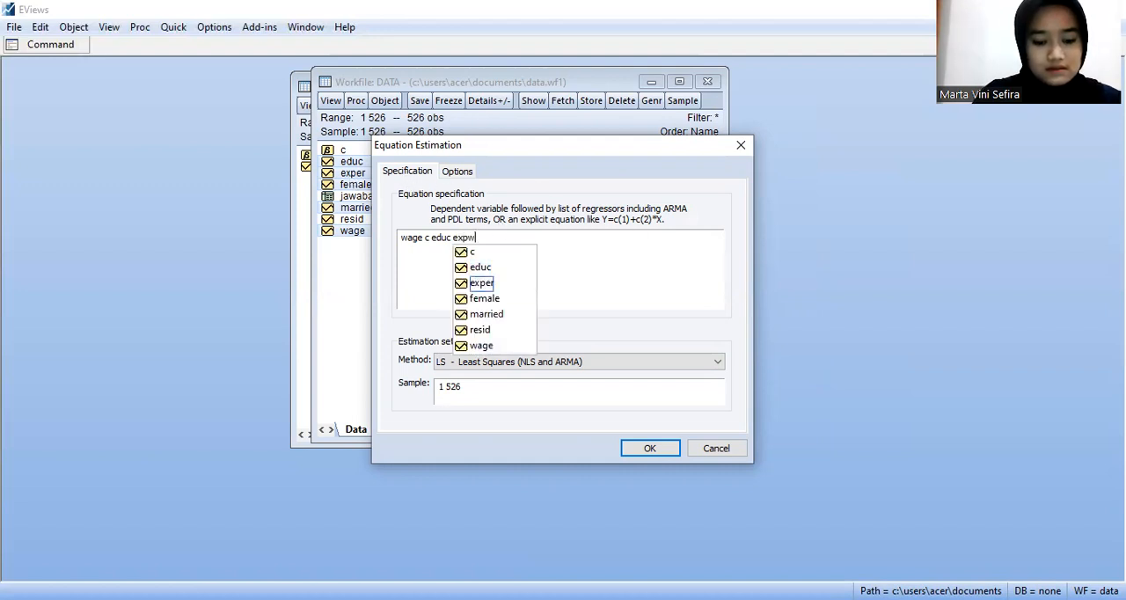
type("r")
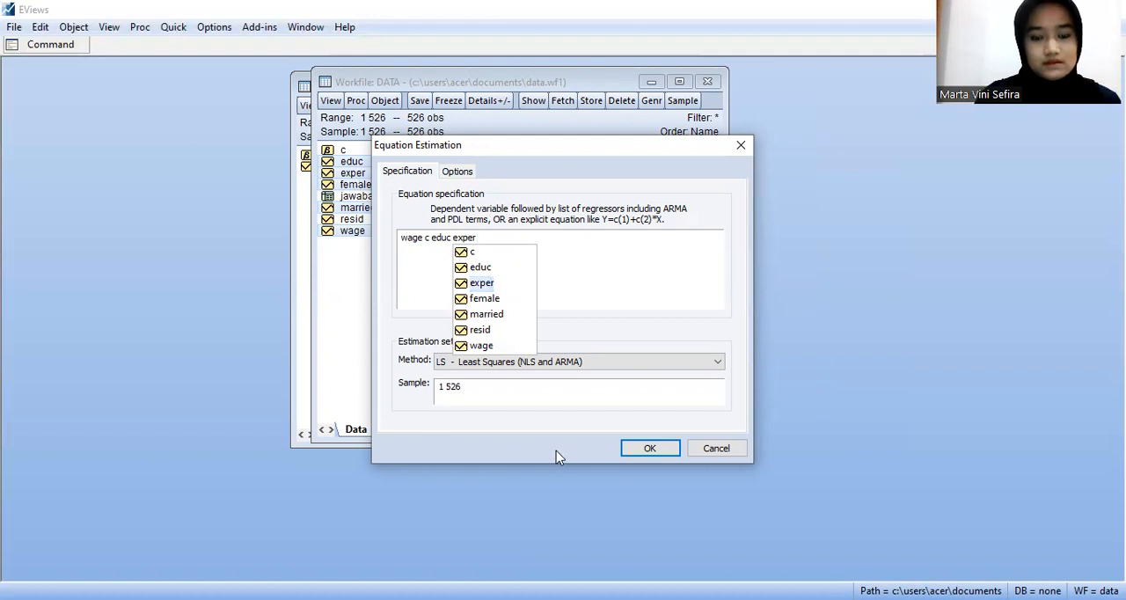
left_click(647, 450)
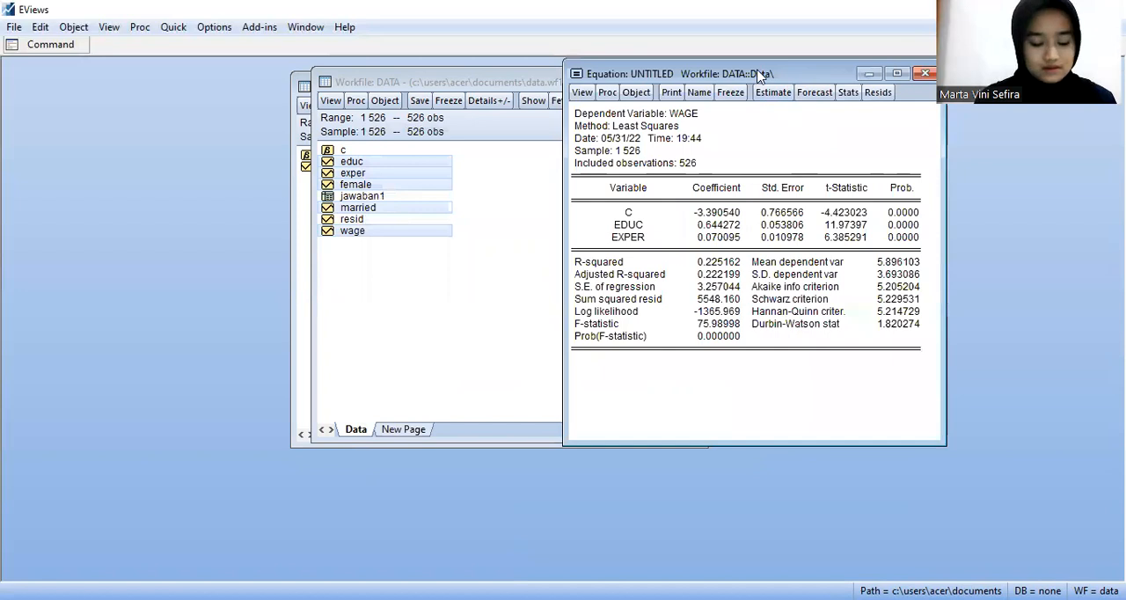
left_click_drag(787, 77, 694, 93)
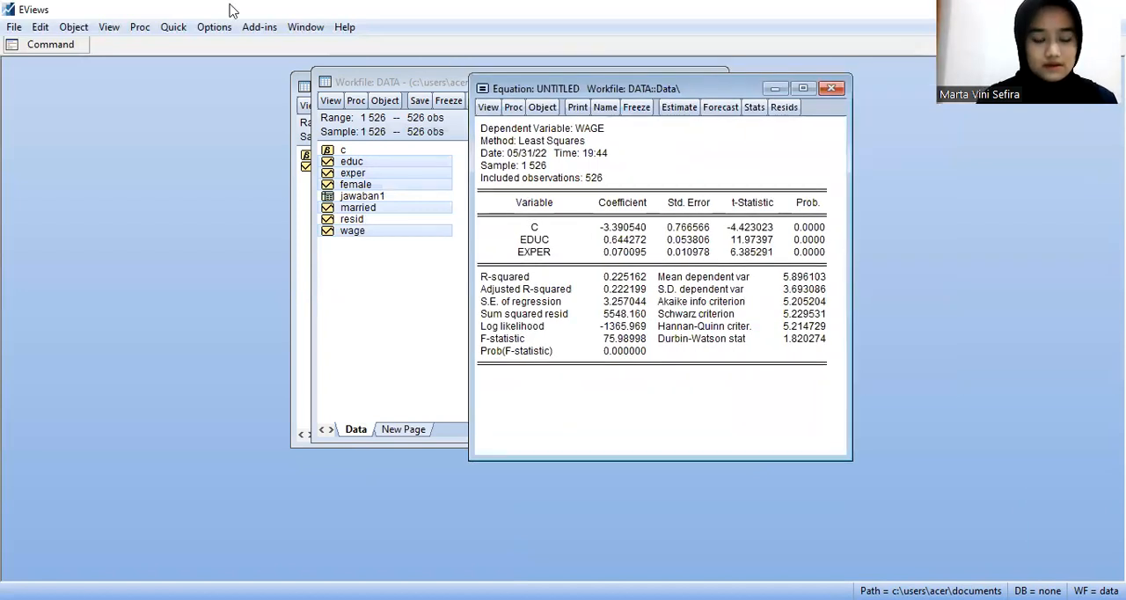
key("alt+Tab")
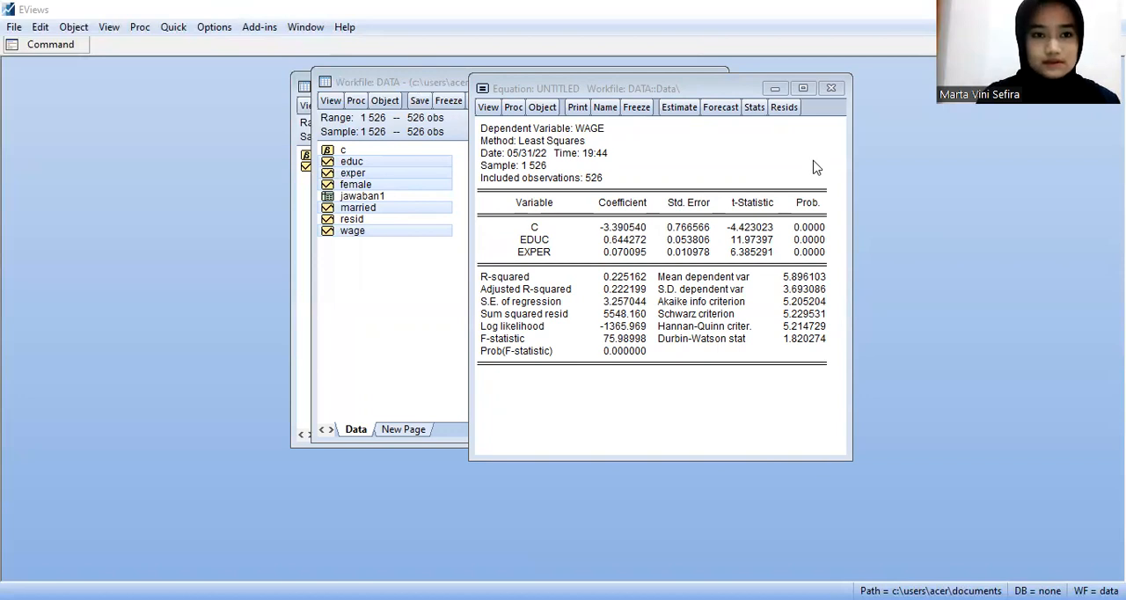
Step: Freeze the output of the regression of wage on educ and exper as a table and name it jawaban2
left_click(634, 107)
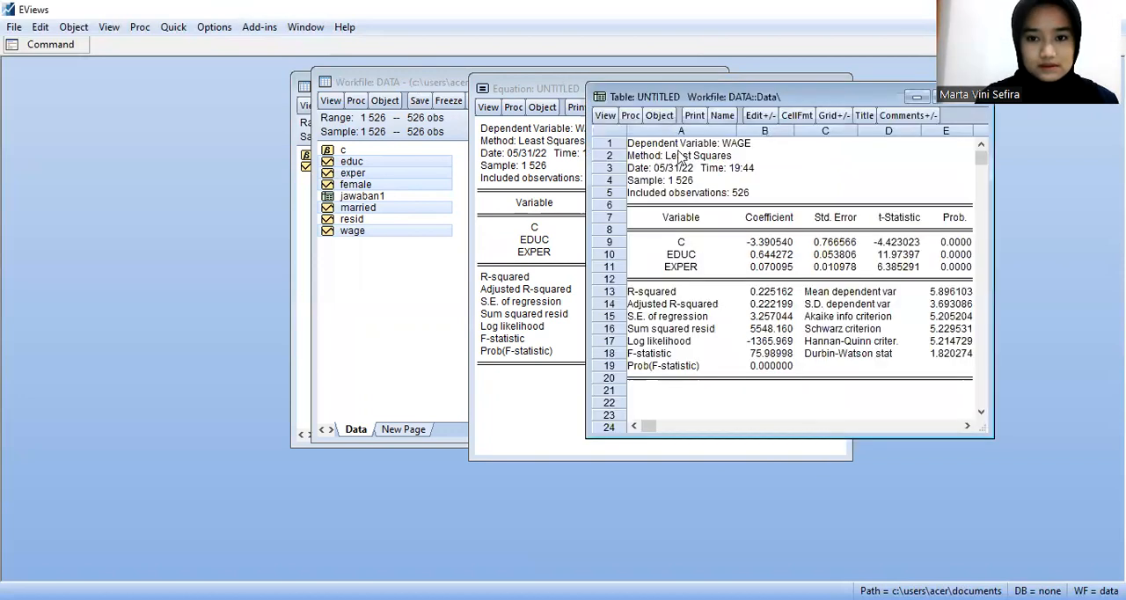
left_click(725, 119)
key("BackSpace")
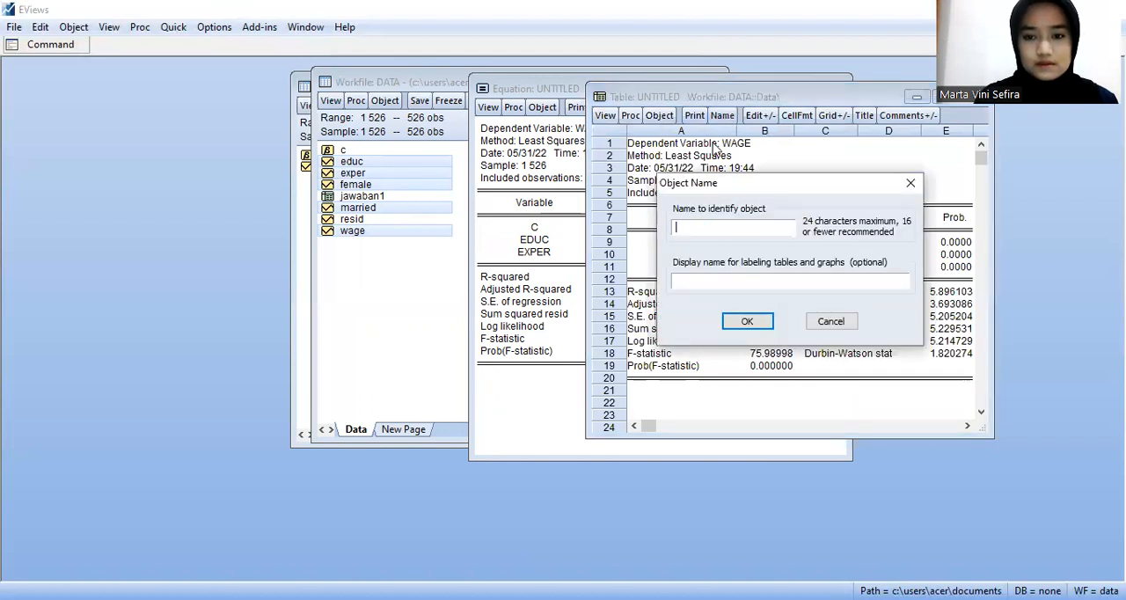
type("jaw")
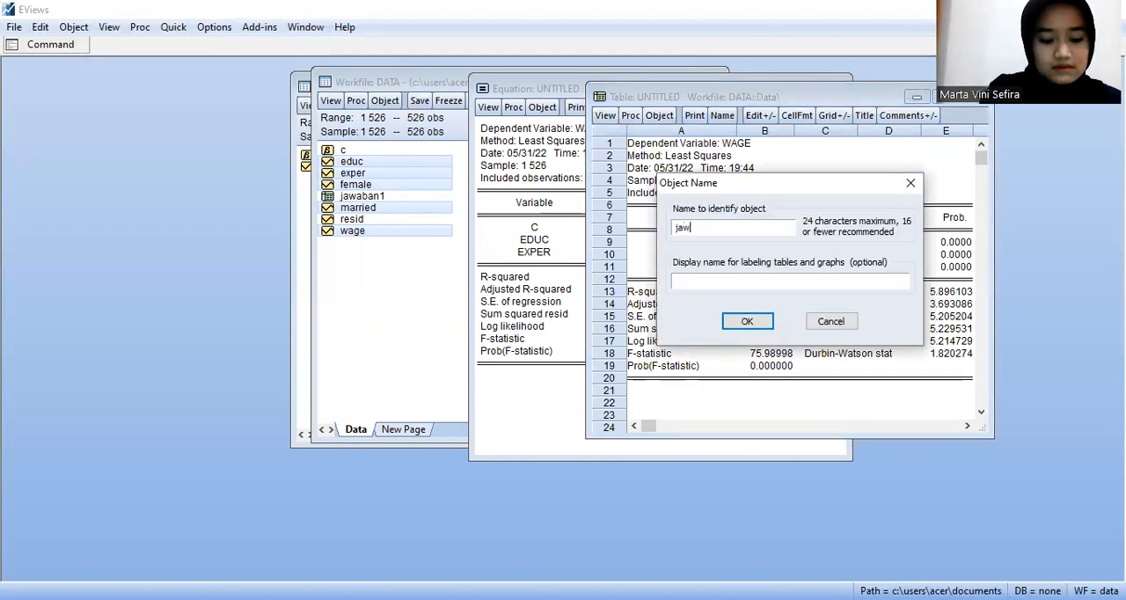
type("aban2")
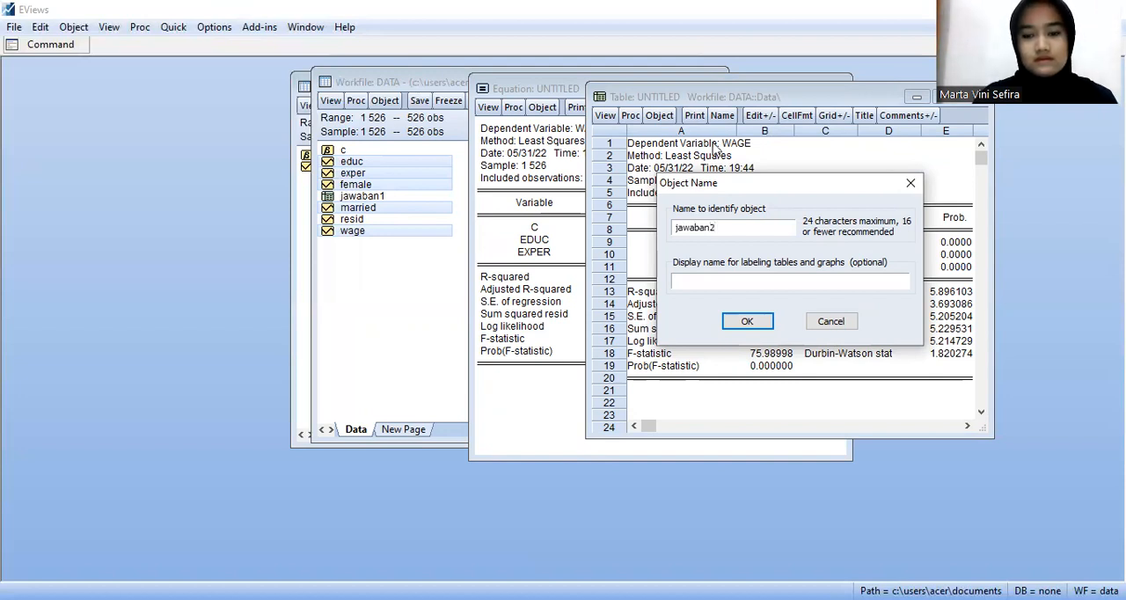
left_click(750, 321)
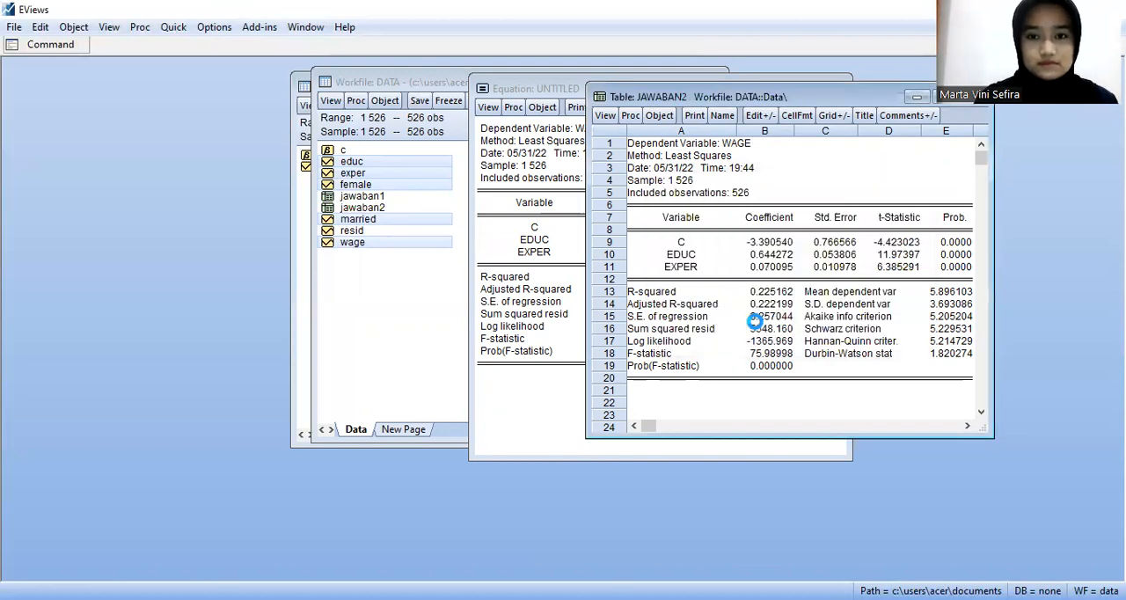
Step: Close the jawaban2 table and delete the untitled equation of wage on educ and exper
left_click(972, 97)
left_click(838, 90)
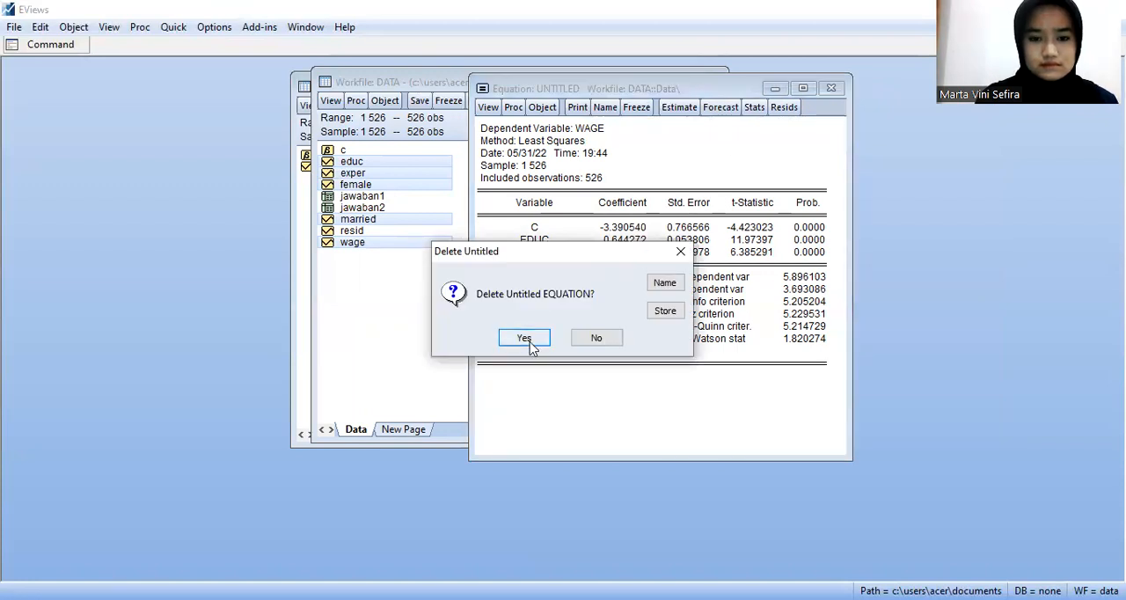
left_click(515, 335)
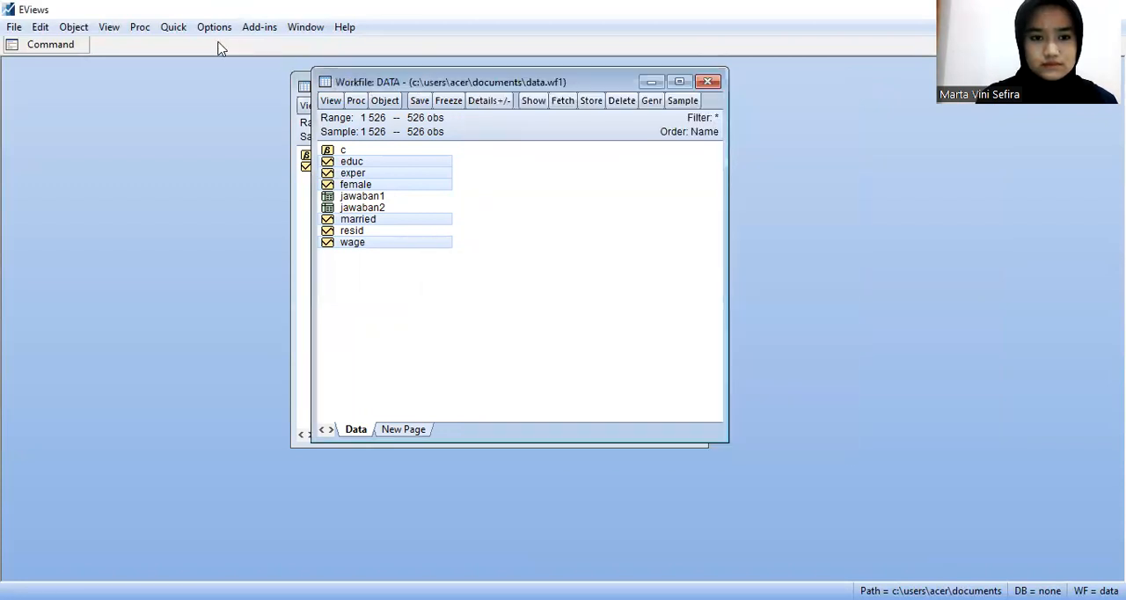
Step: Estimate the least squares equation "wage c educ exper female" over sample 1 526 and move its output window beside the workfile's object list
left_click(173, 28)
left_click(293, 179)
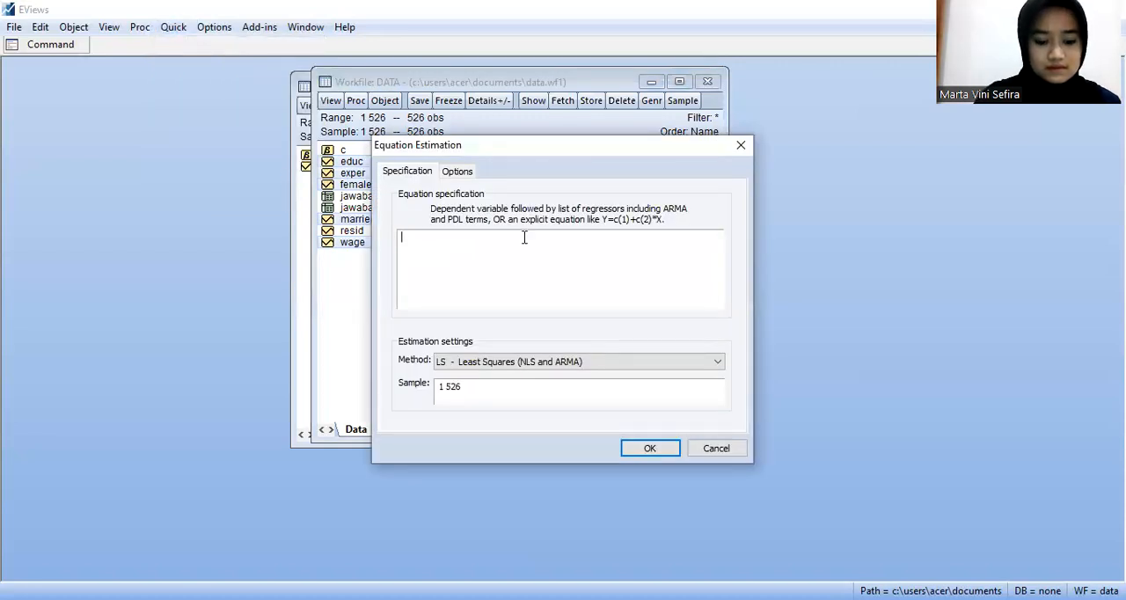
type("wag")
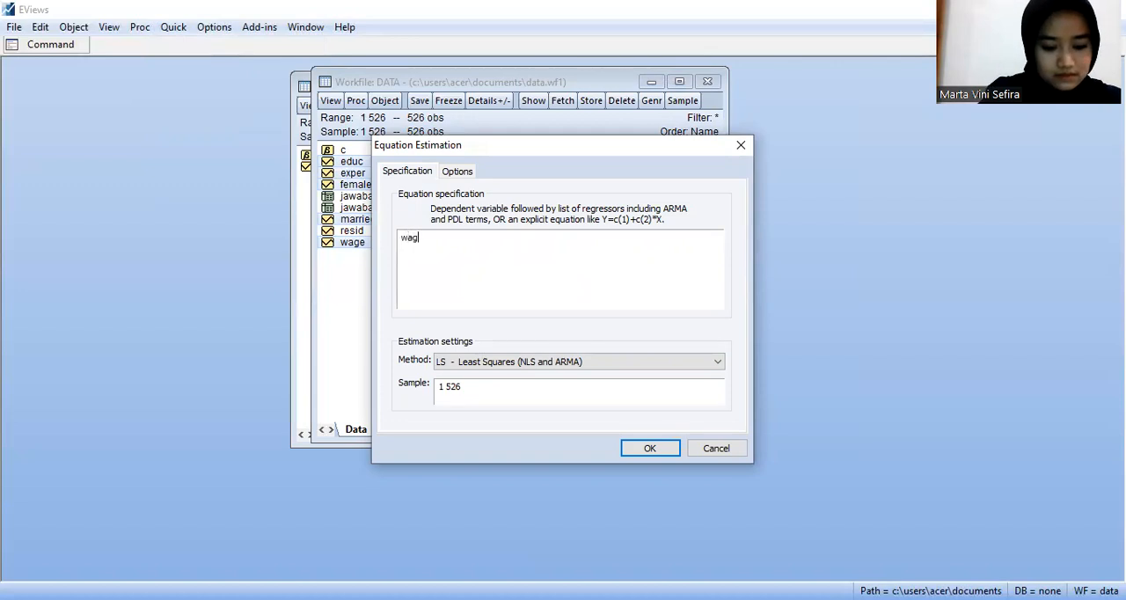
type("e c ")
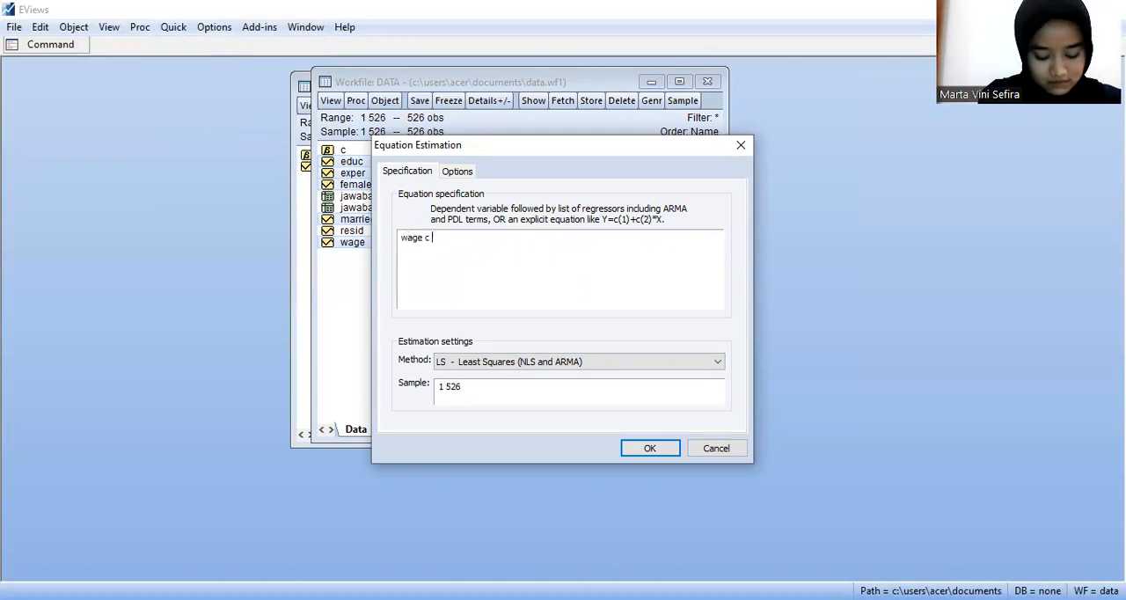
type("educ ")
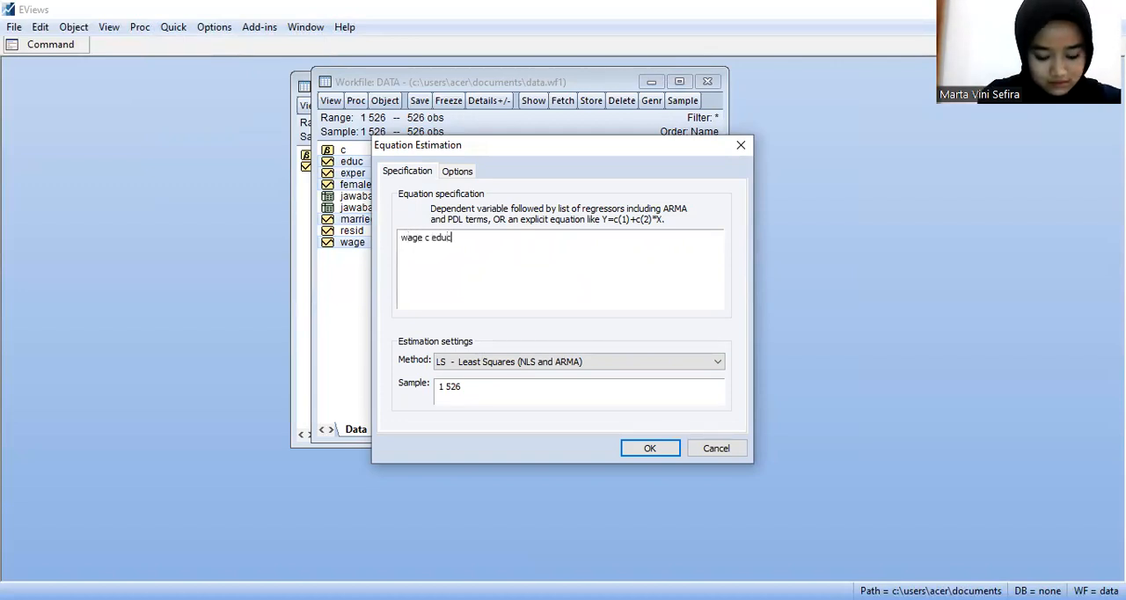
type("ex")
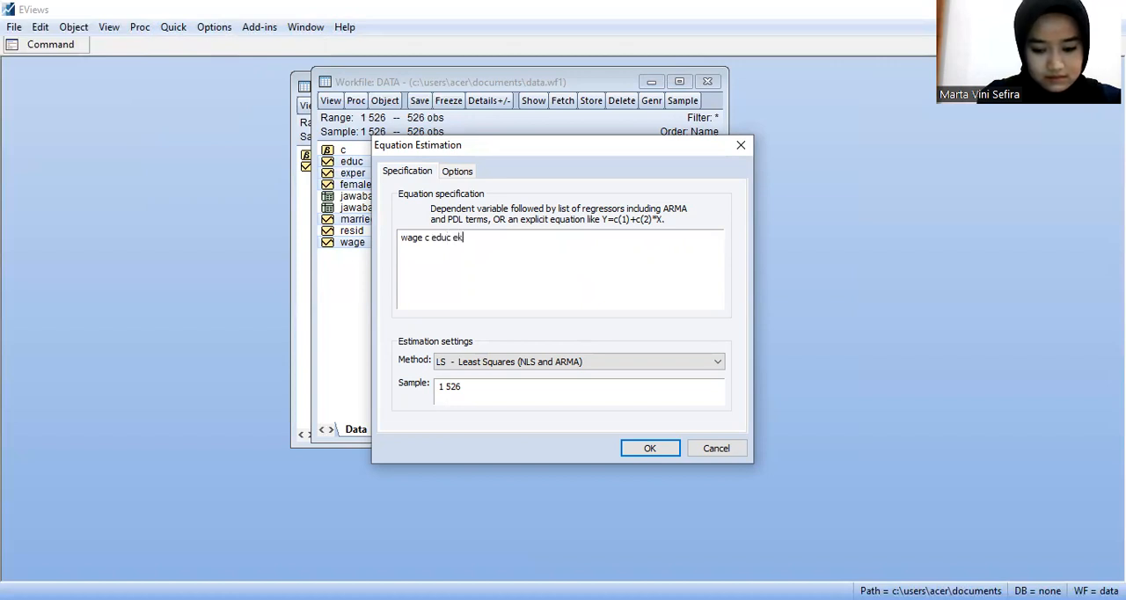
type("per")
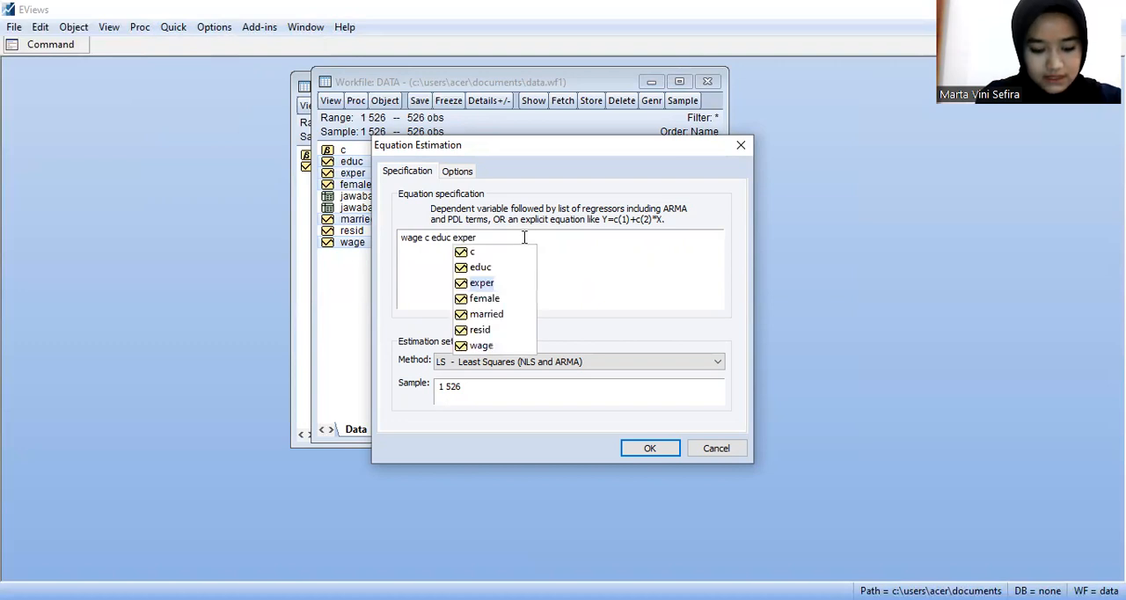
type("t")
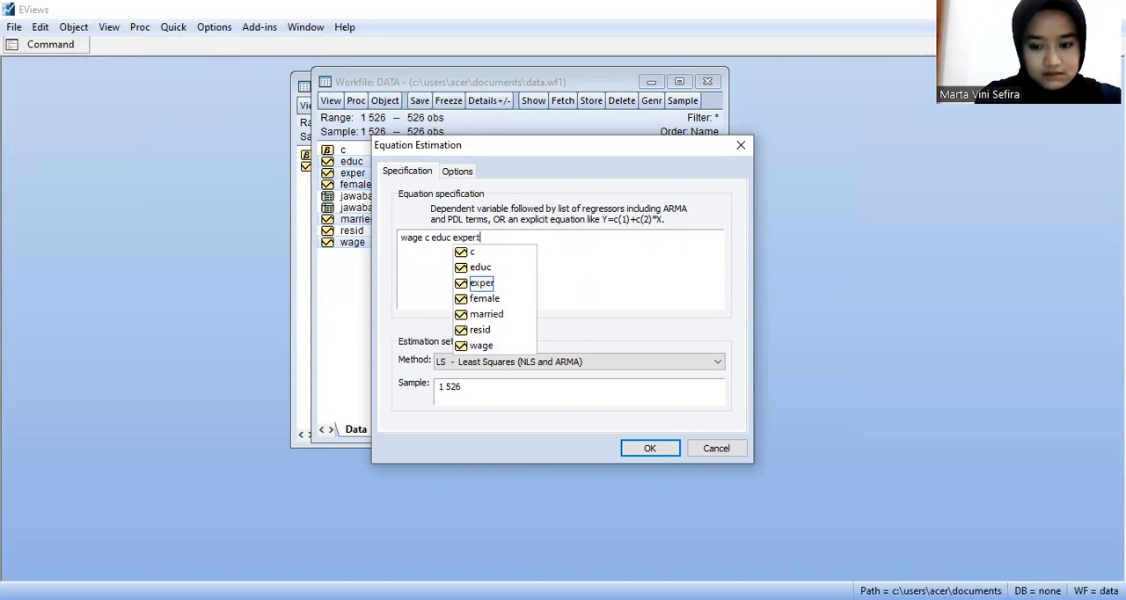
key("BackSpace")
left_click(524, 237)
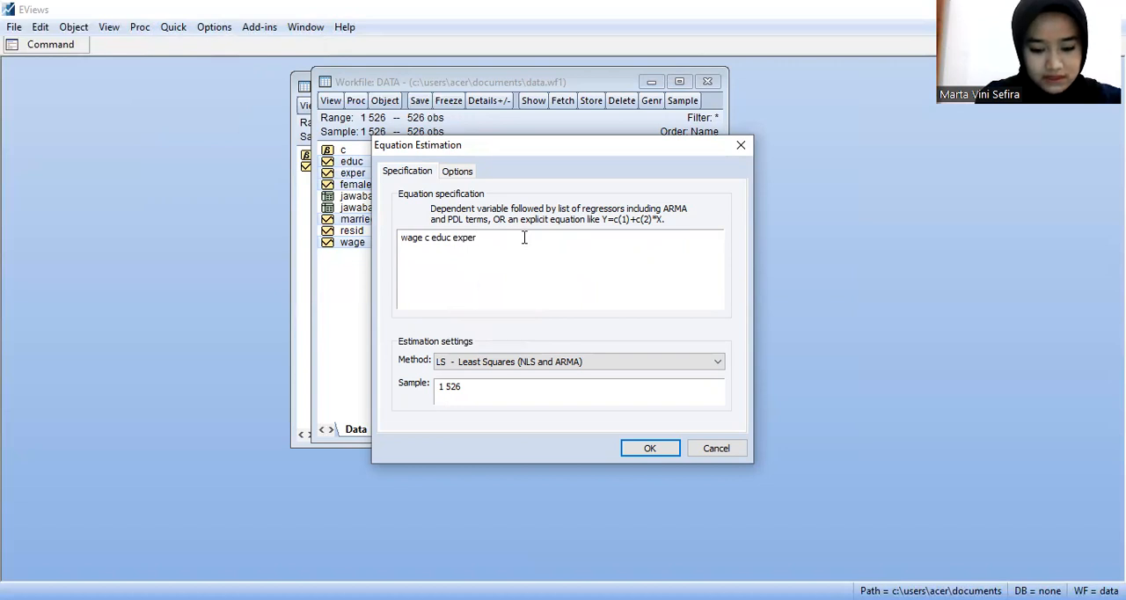
type("fe")
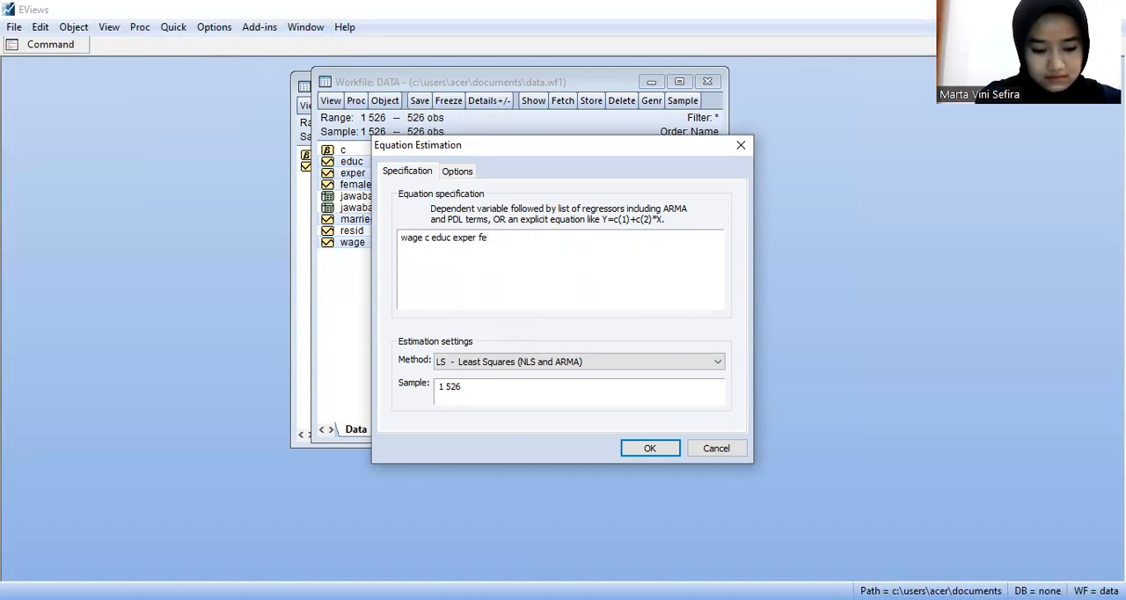
type("male")
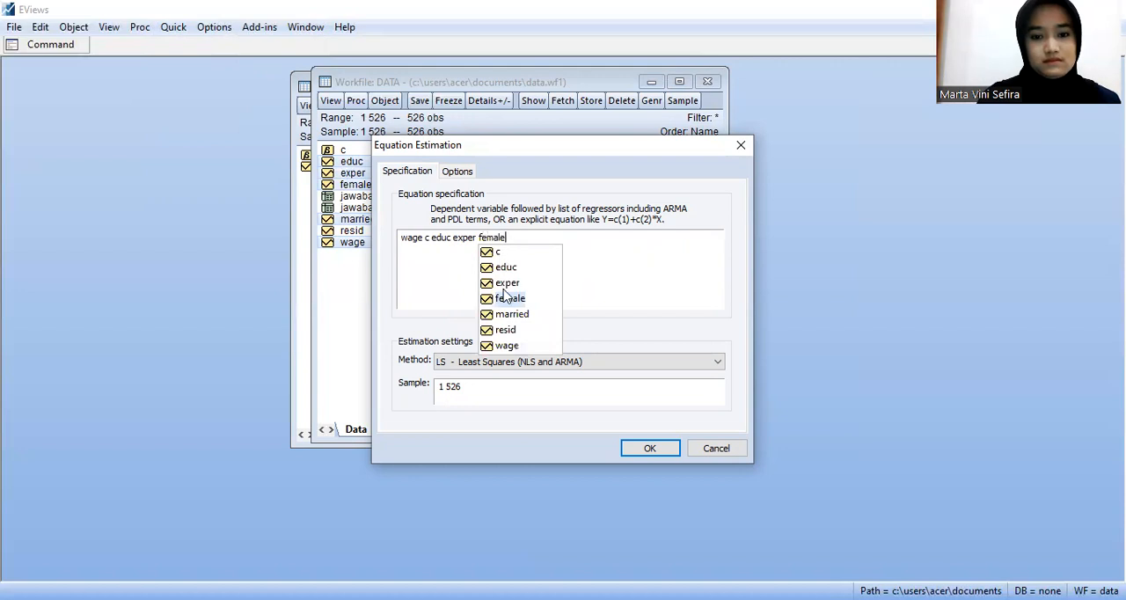
left_click(648, 448)
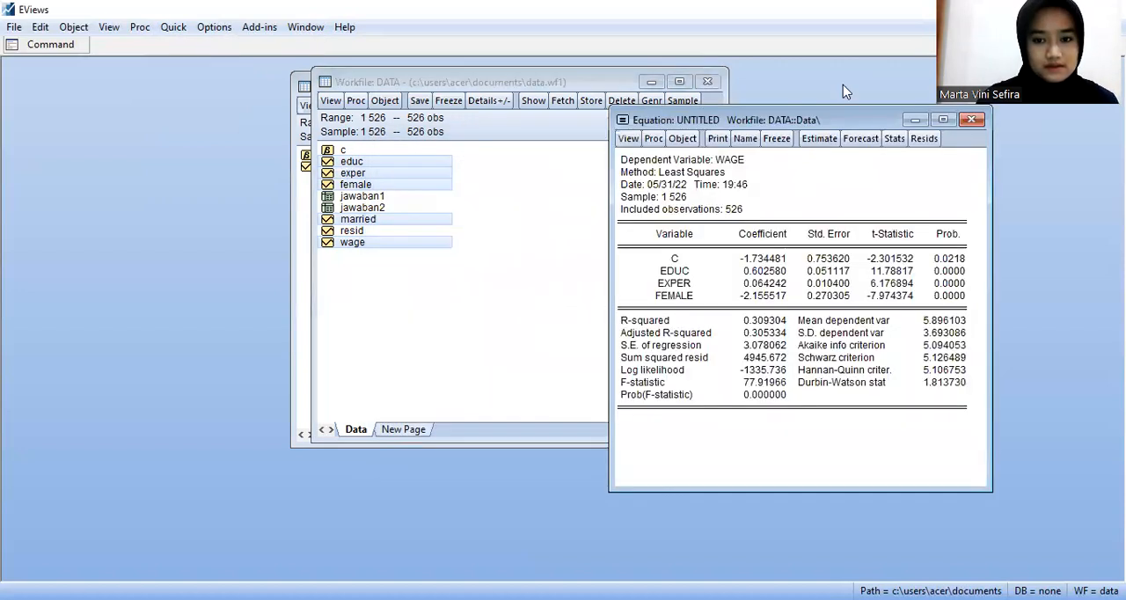
left_click_drag(843, 109, 629, 38)
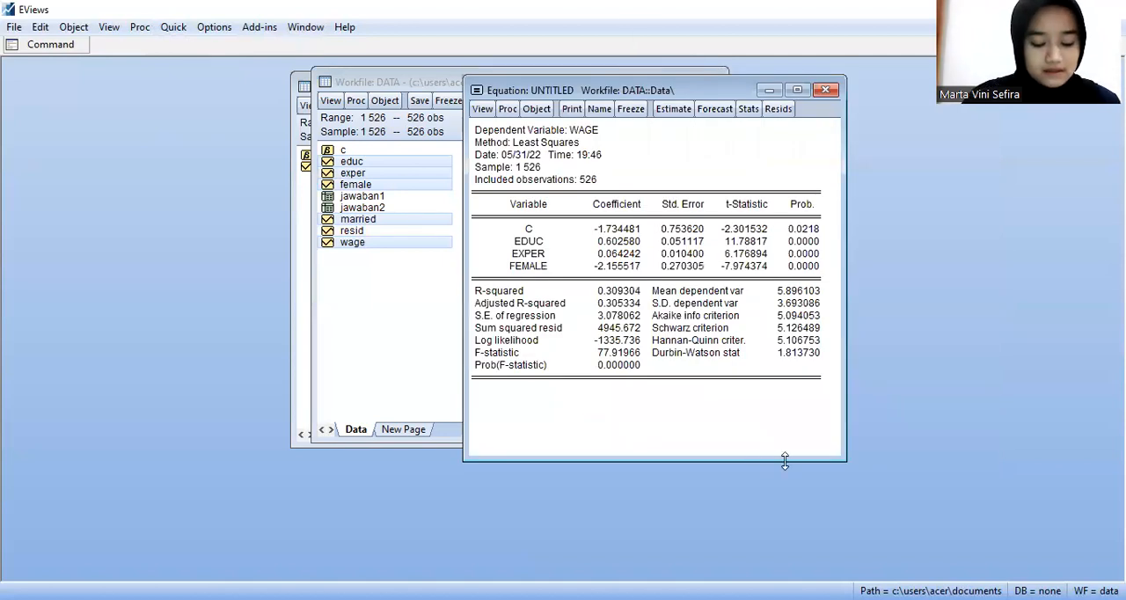
key("alt+Tab")
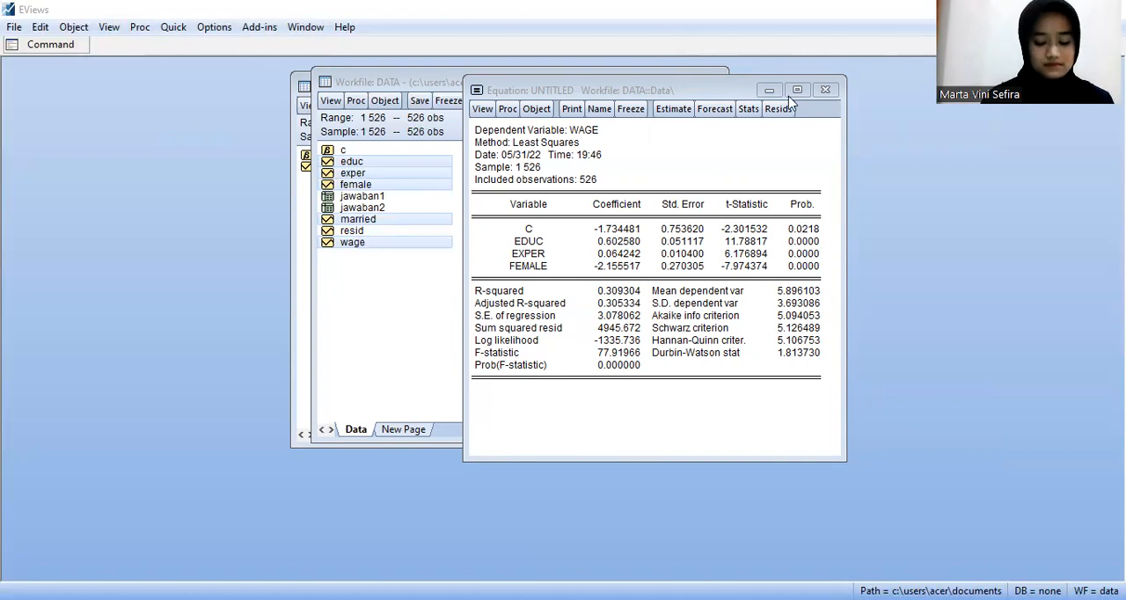
Step: Freeze the output of the regression of wage on educ, exper and female as a table and name it jawaban3
left_click(628, 108)
left_click(767, 162)
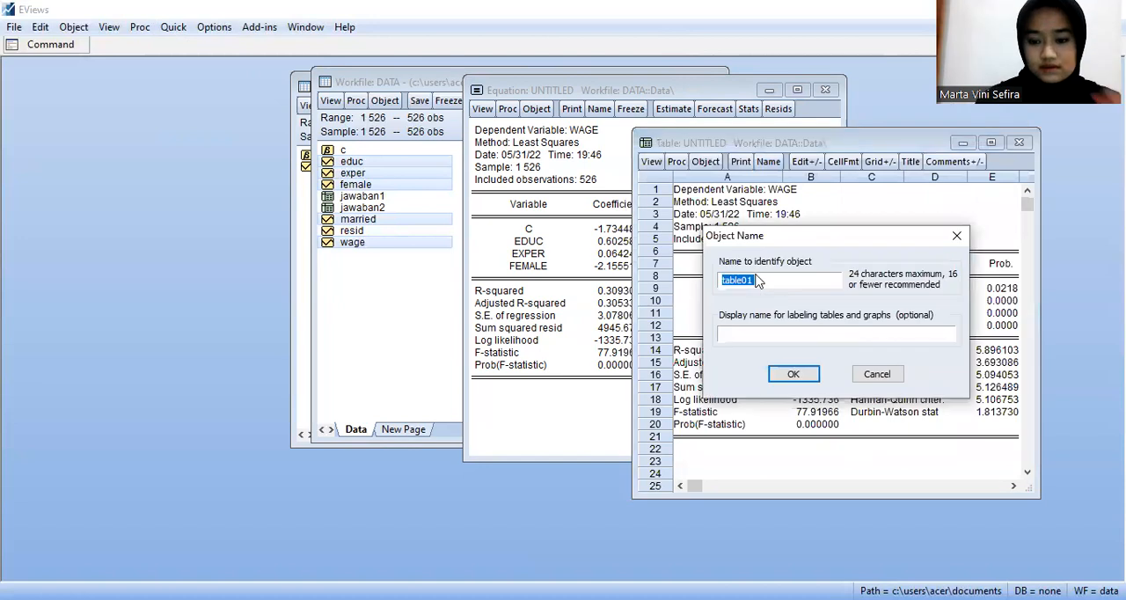
key("BackSpace")
type("jawaban3")
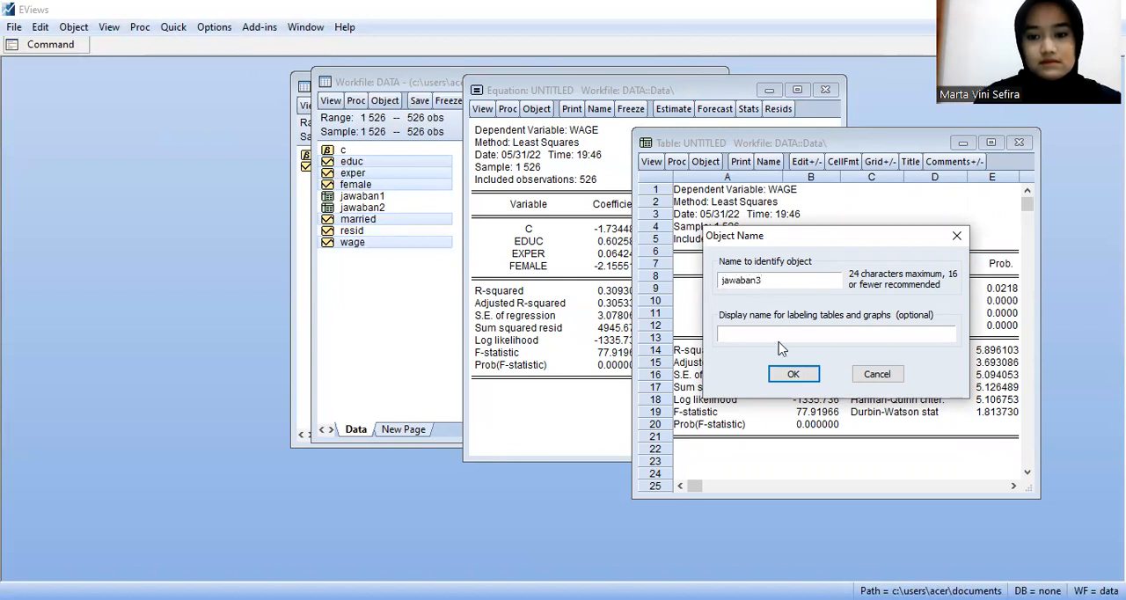
left_click(792, 373)
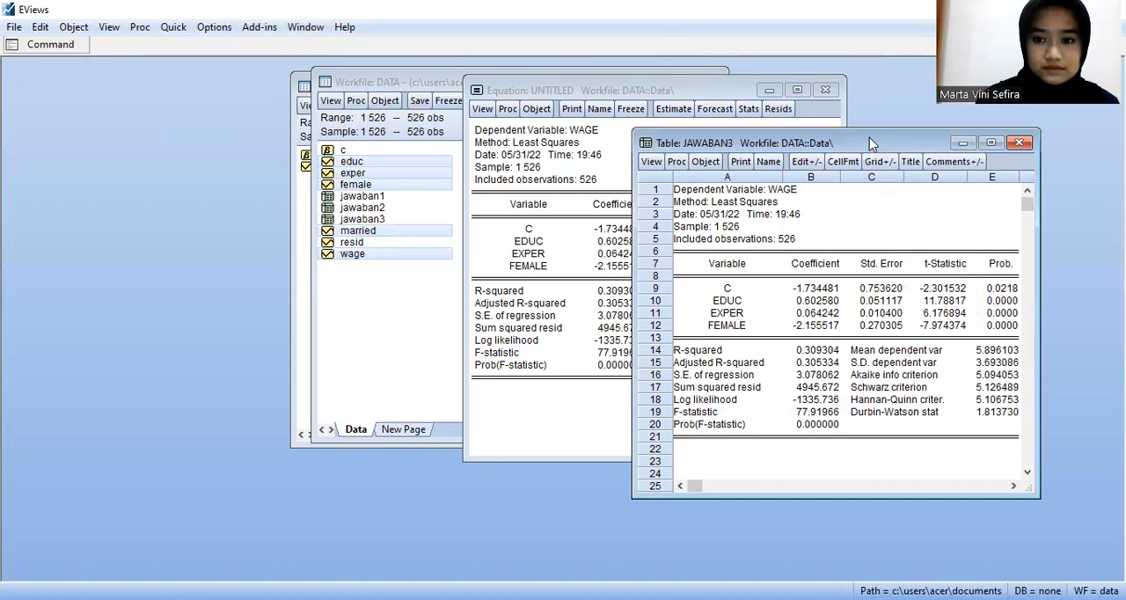
Step: Close the jawaban3 table and delete the untitled equation of wage on educ, exper and female
left_click_drag(868, 137, 768, 113)
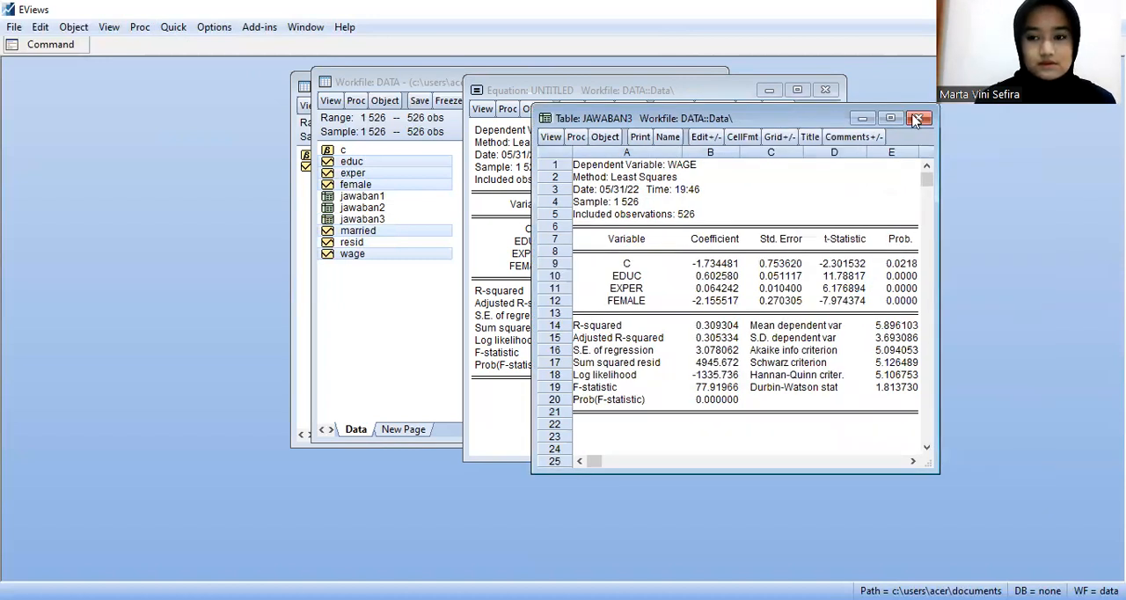
left_click(918, 118)
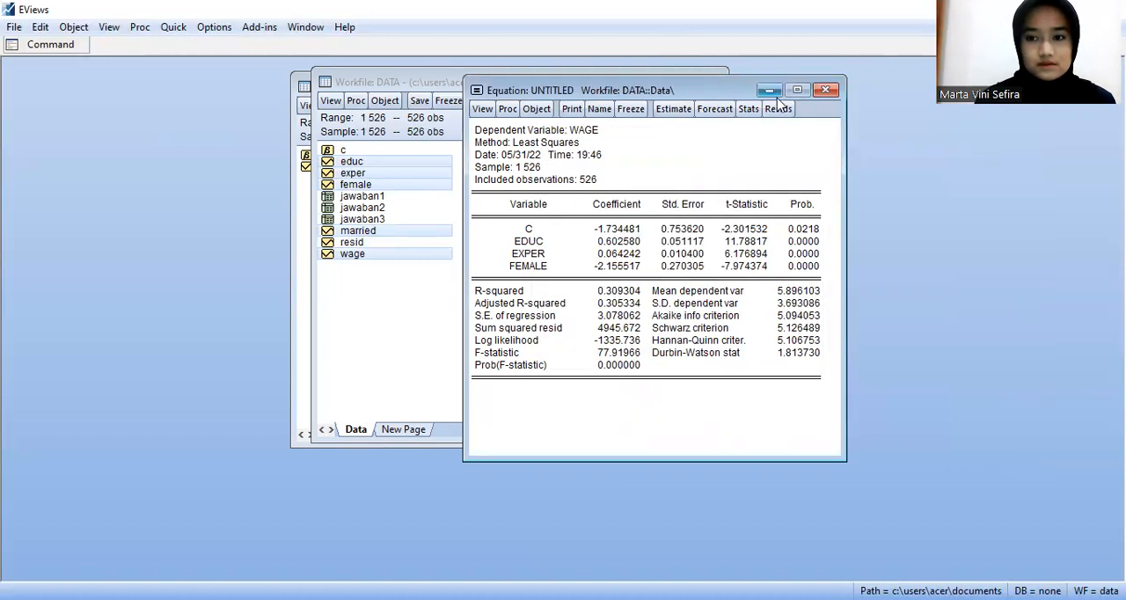
left_click(828, 91)
left_click(523, 339)
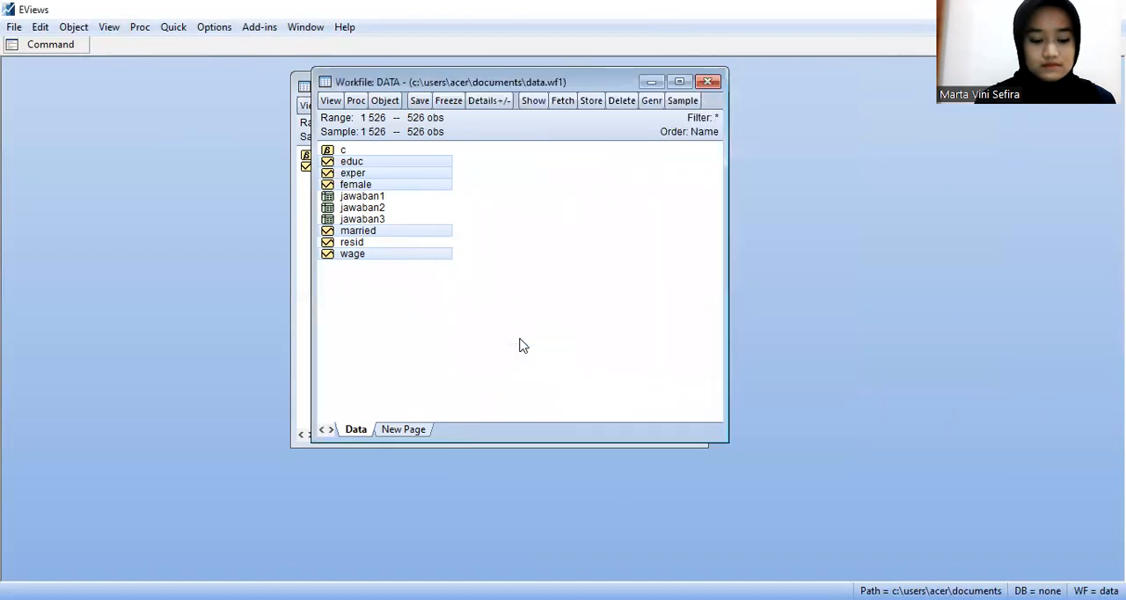
Step: Estimate the least squares equation "wage c educ exper married*female" and move its output window beside the workfile's object list
left_click(172, 27)
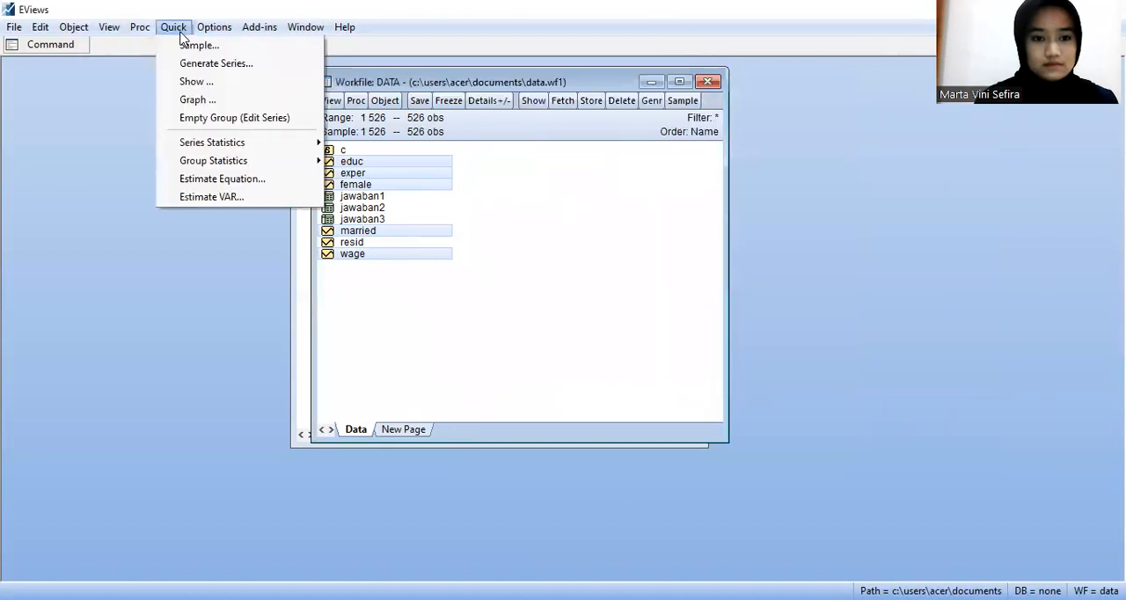
left_click(206, 181)
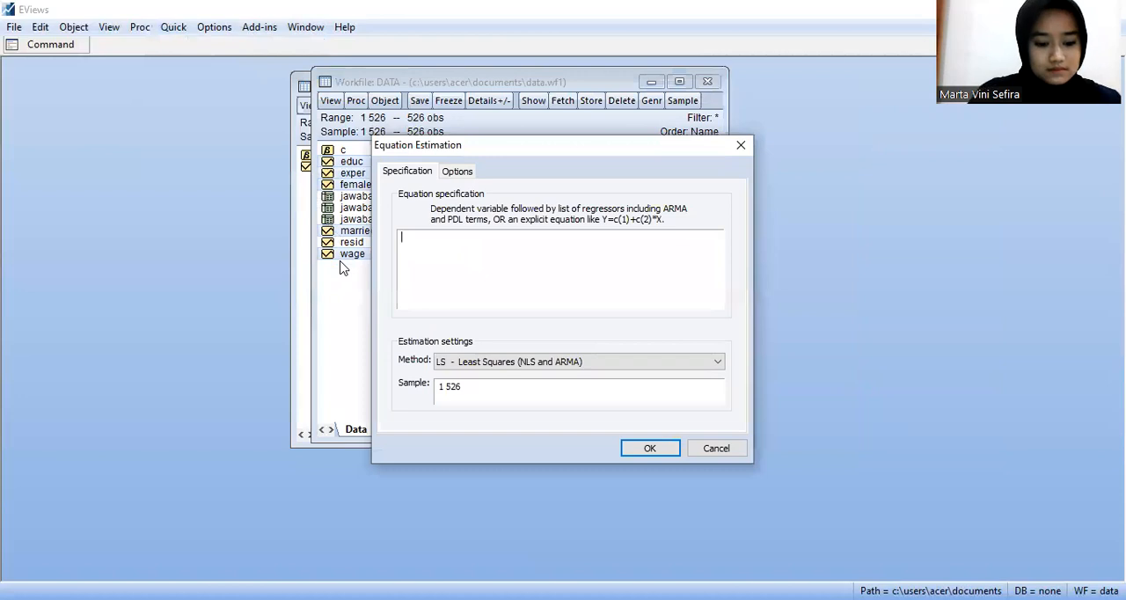
type("wage")
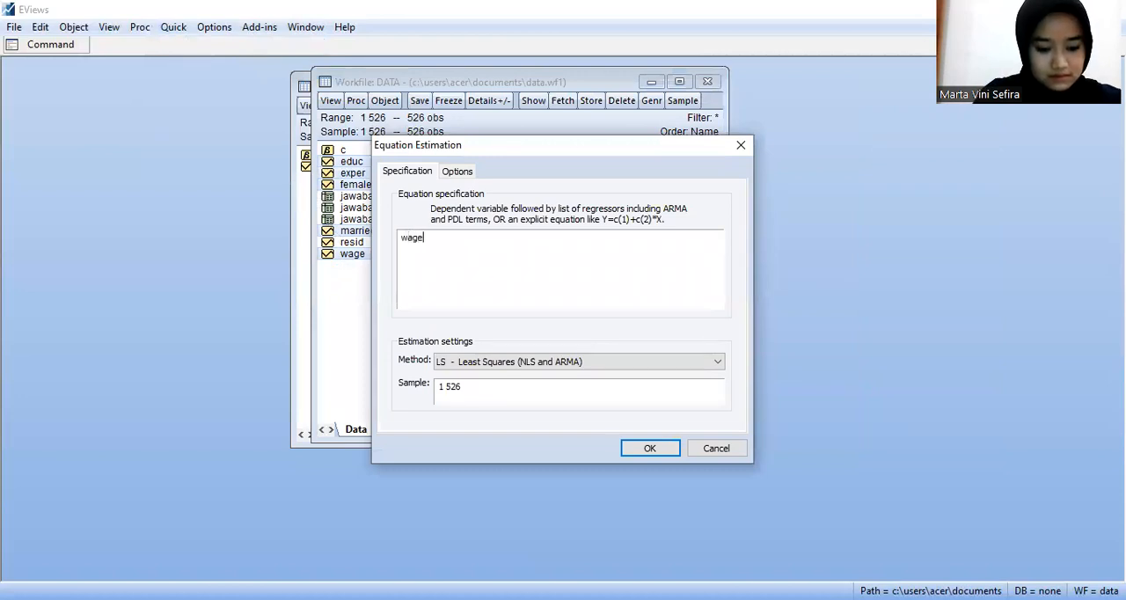
type(" c educ")
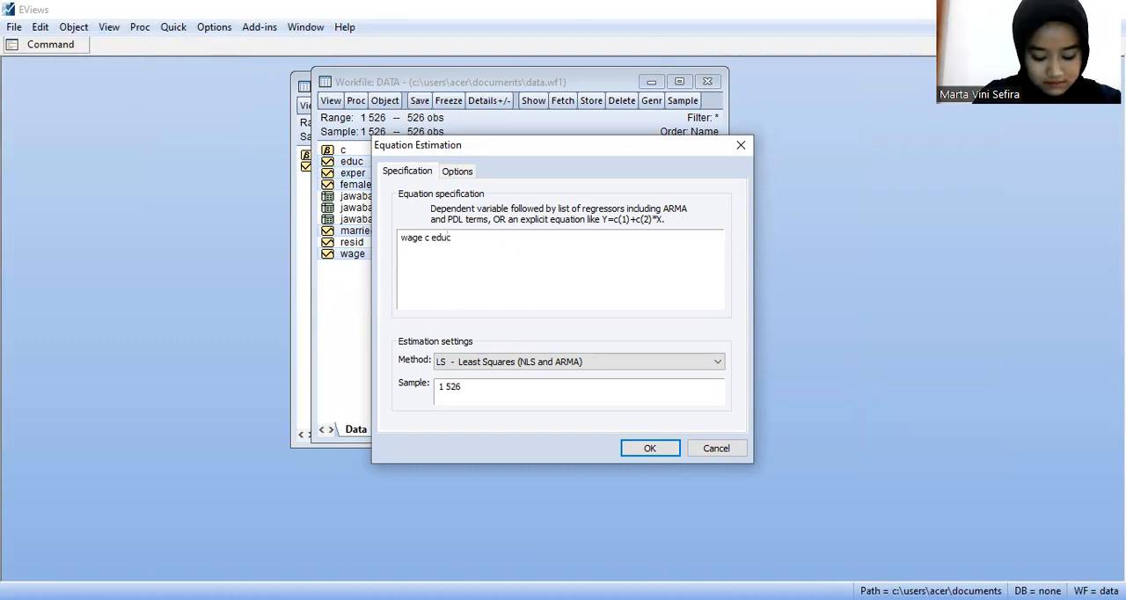
type(" e")
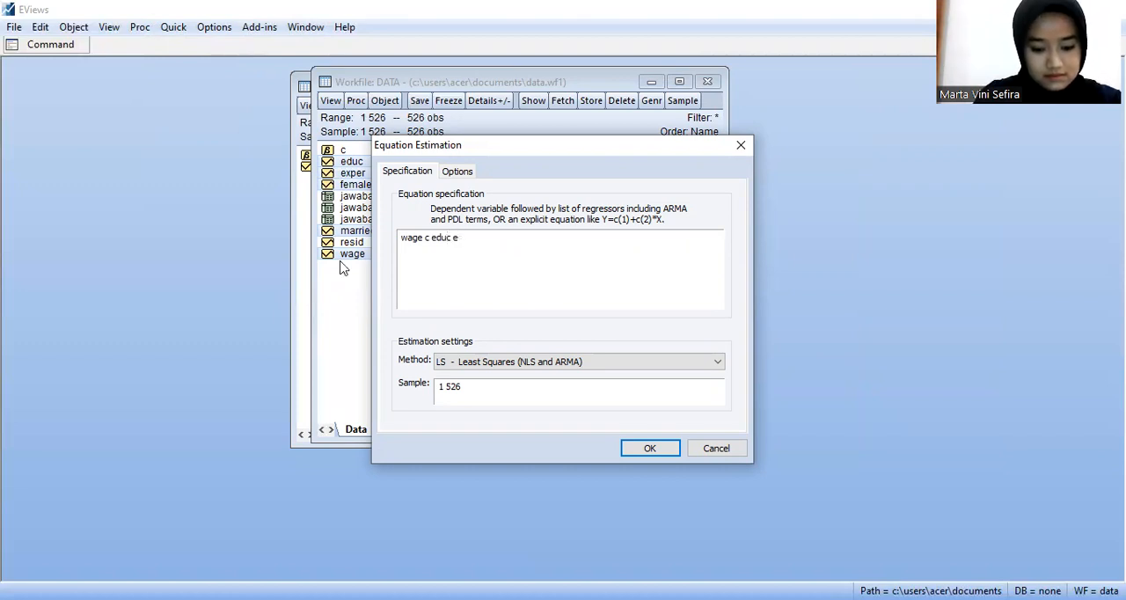
type("xper")
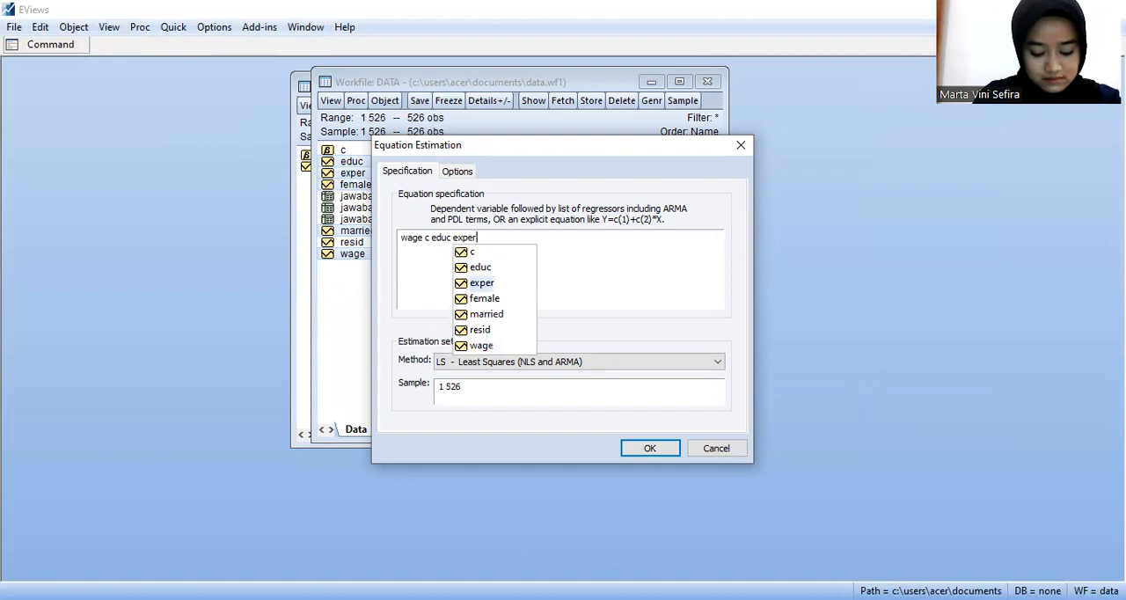
type(" ma")
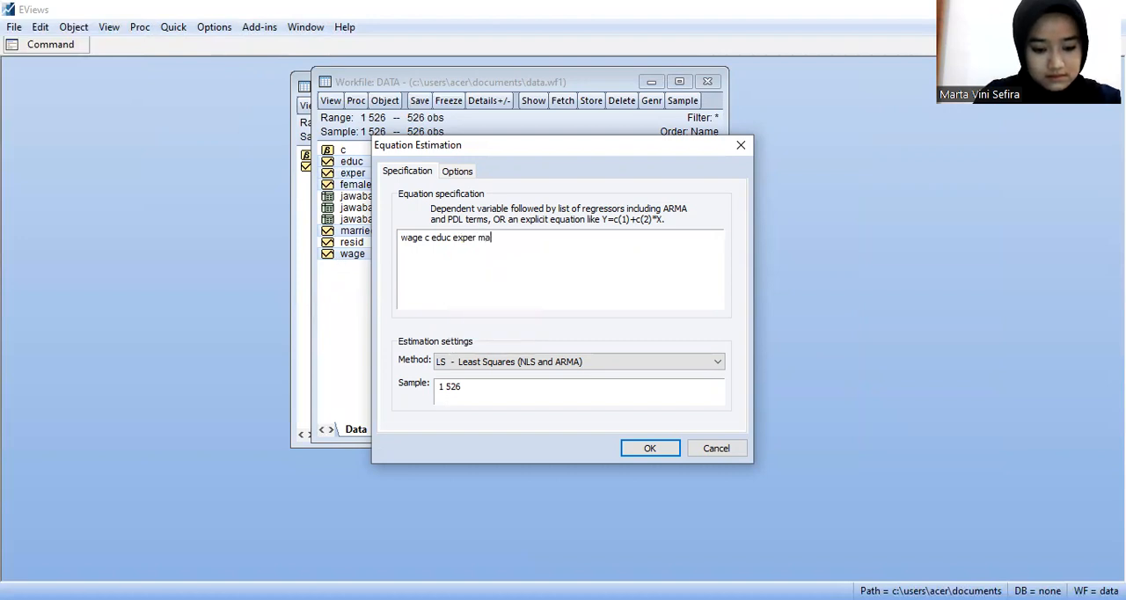
type("rried")
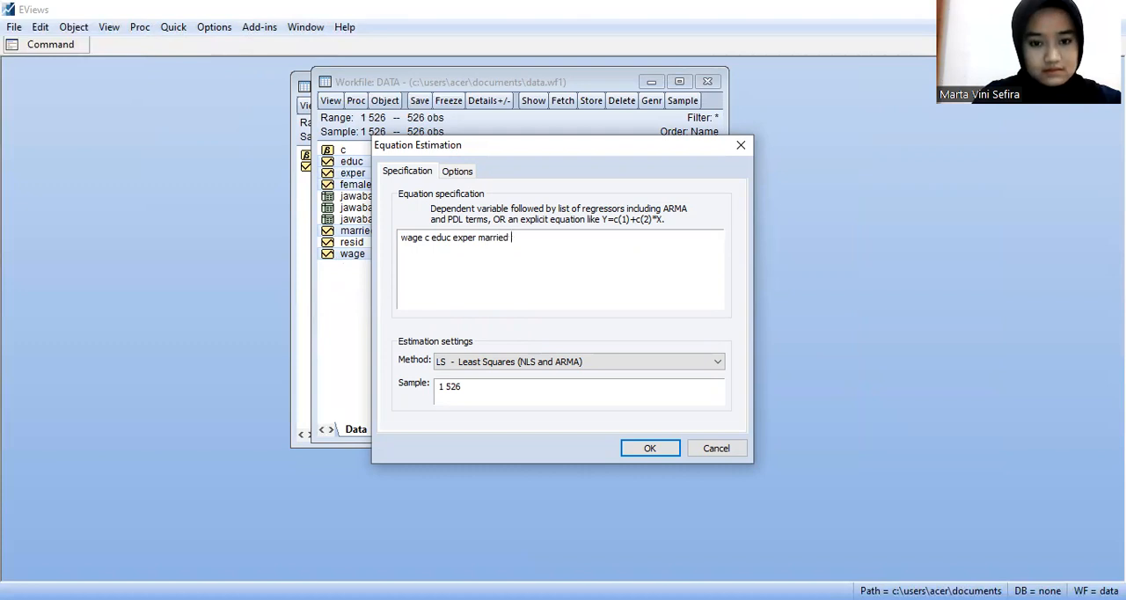
key("BackSpace")
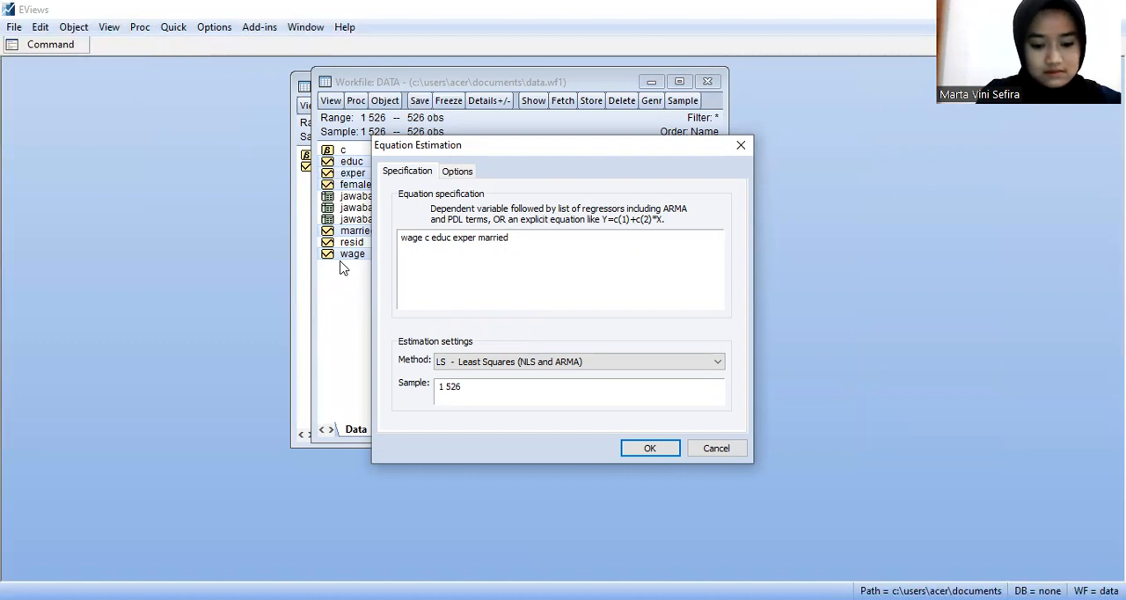
type("*")
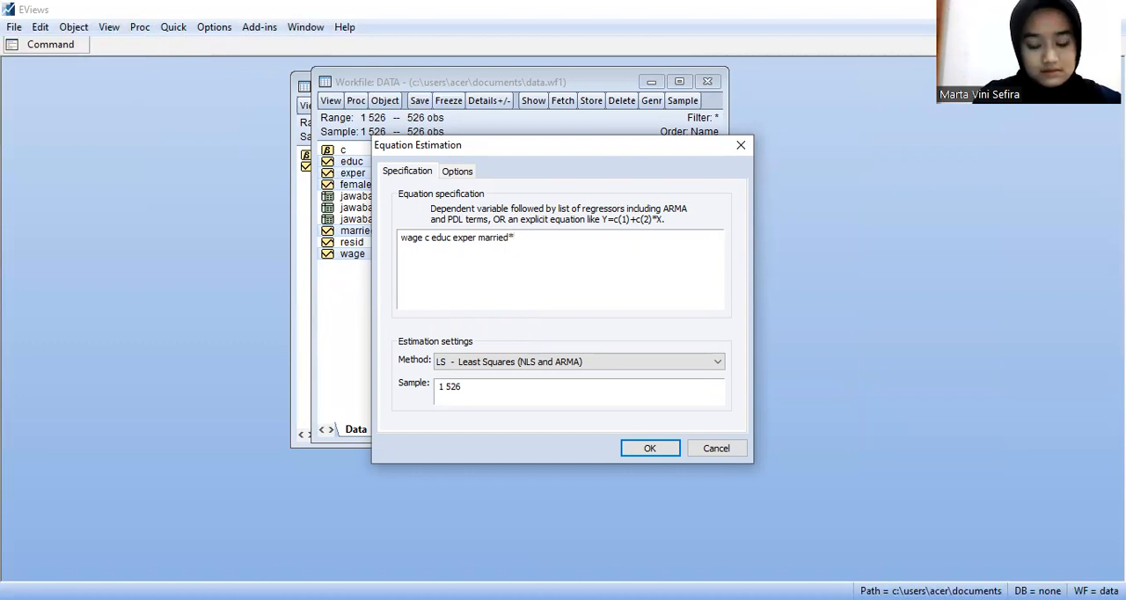
type("f")
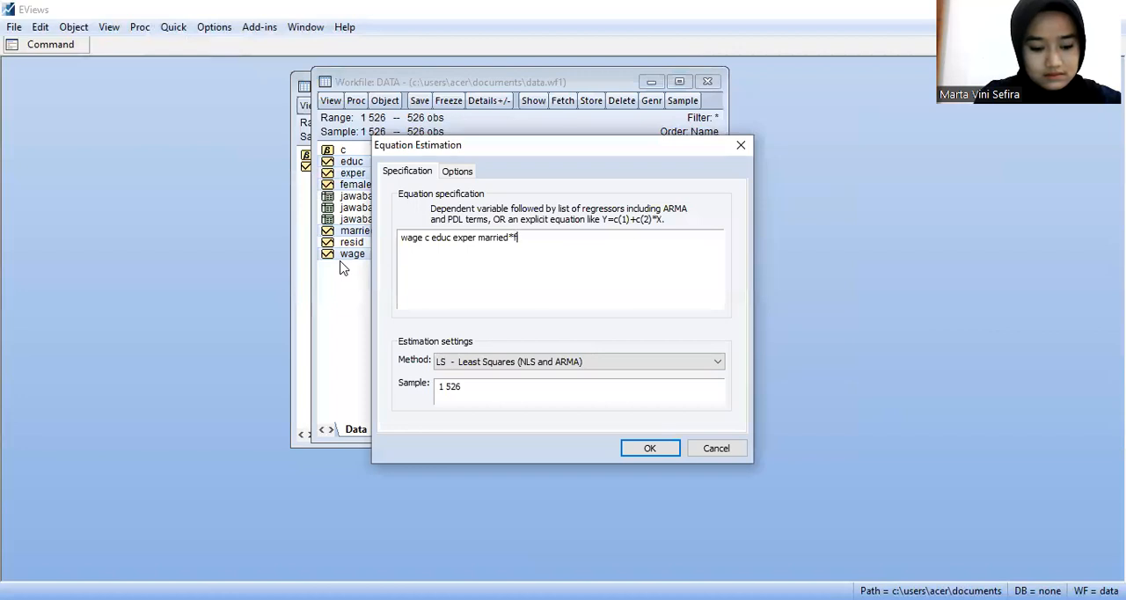
type("em")
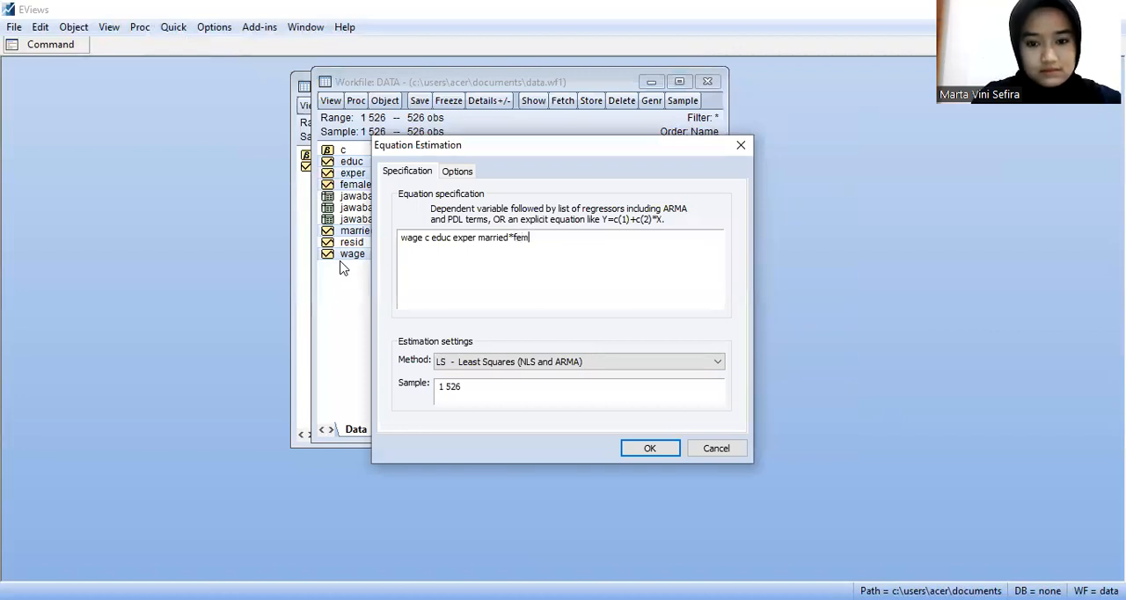
type("ale")
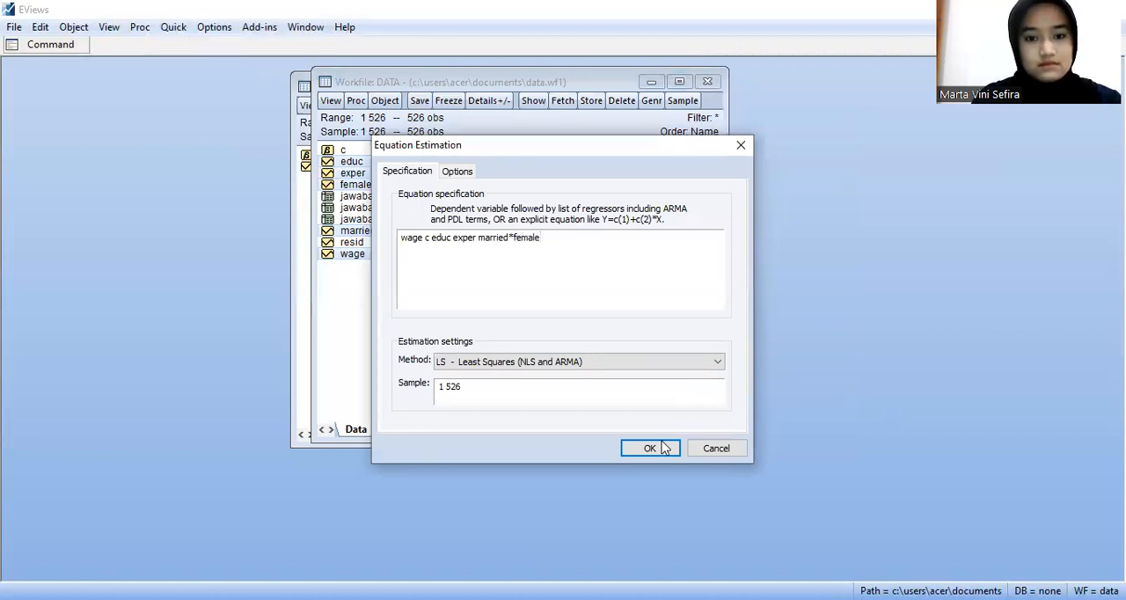
left_click(648, 451)
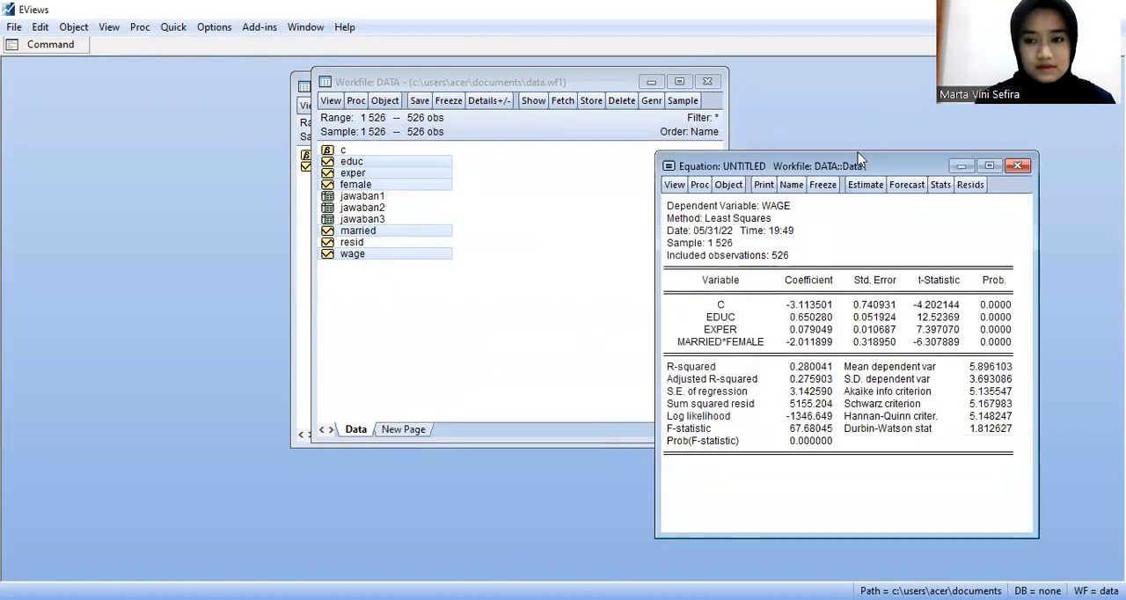
left_click_drag(858, 154, 644, 96)
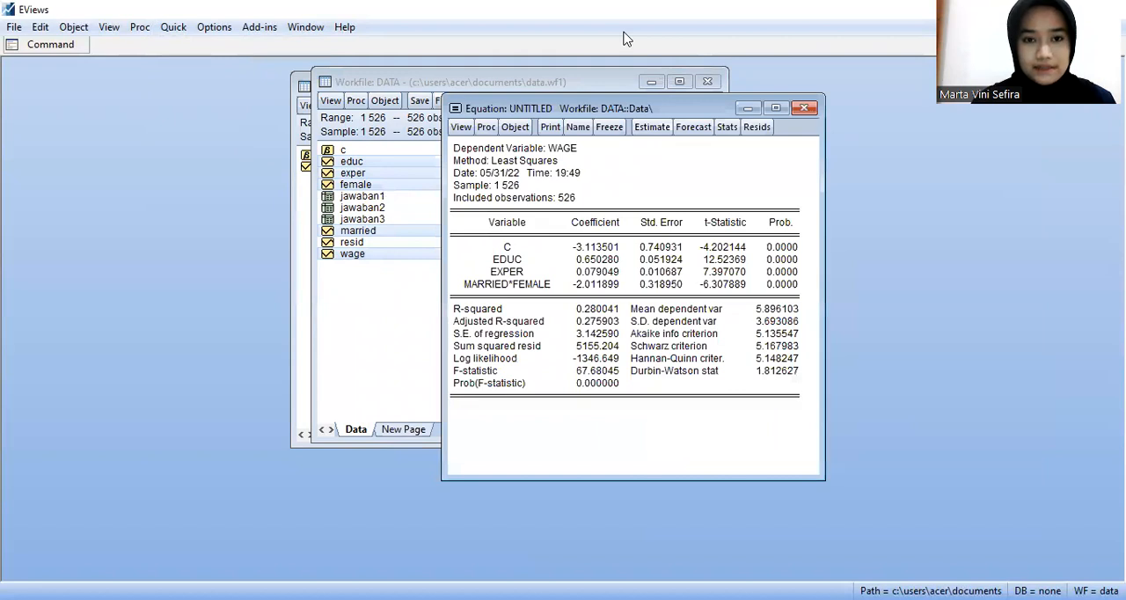
left_click(626, 38)
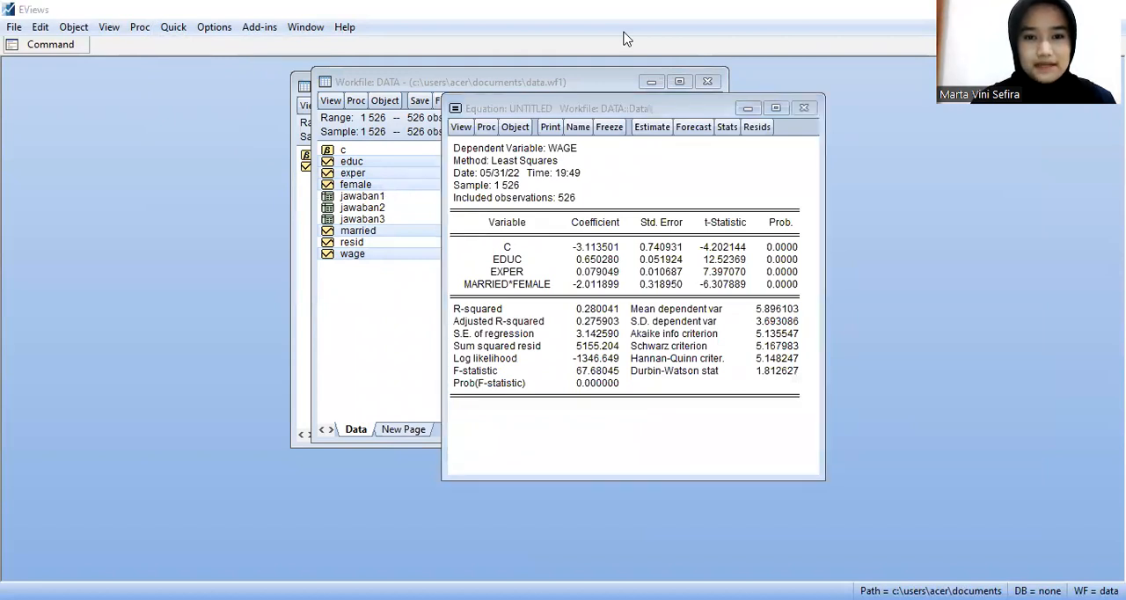